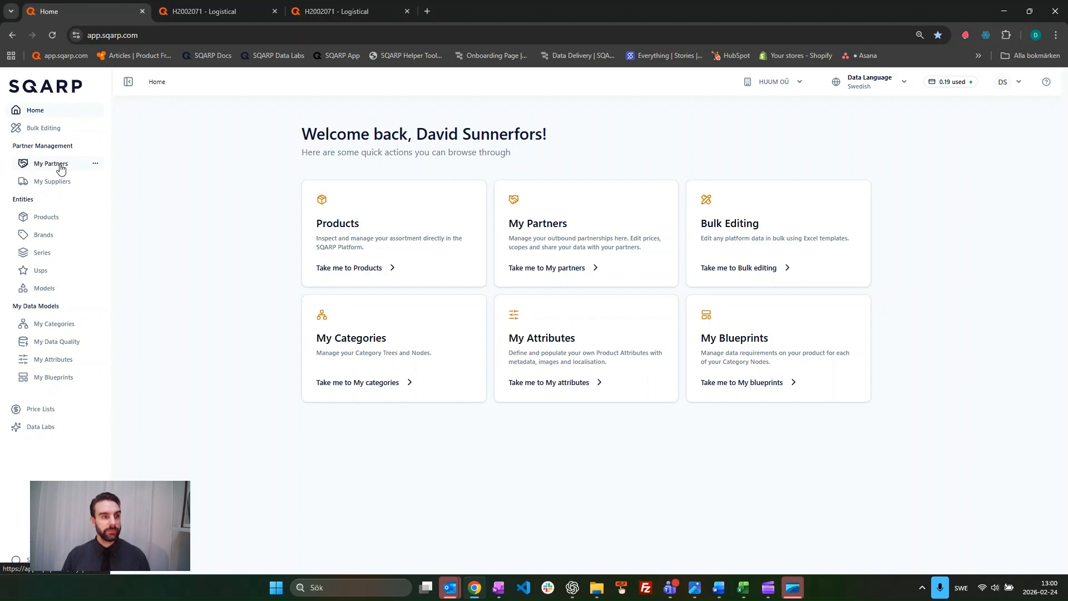
Start a new partner under My Partners and name the partner organisation Bygghemma Test Partner.
click(61, 169)
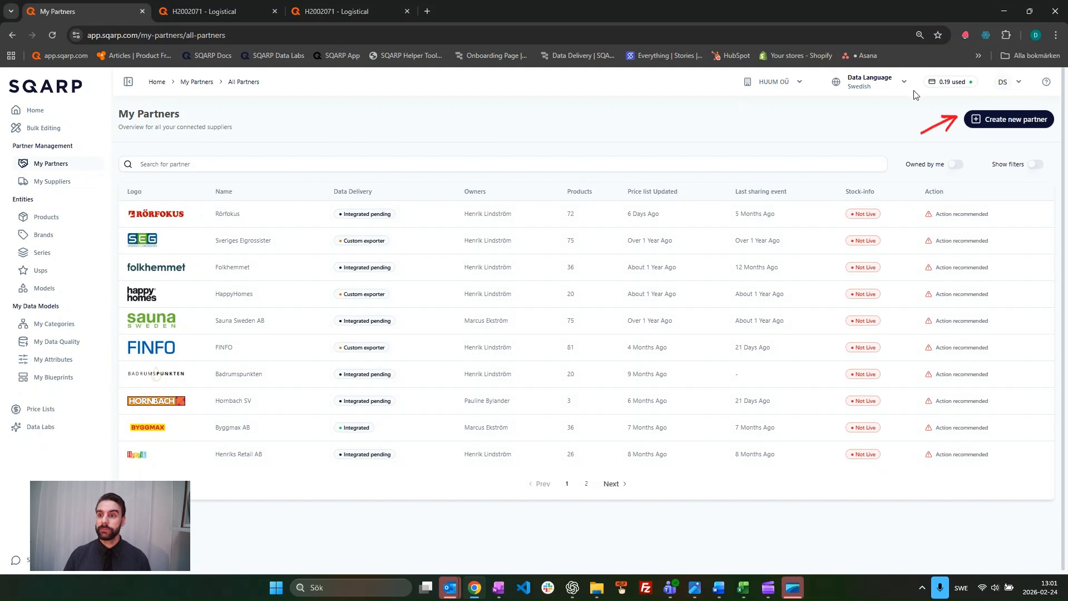
click(999, 119)
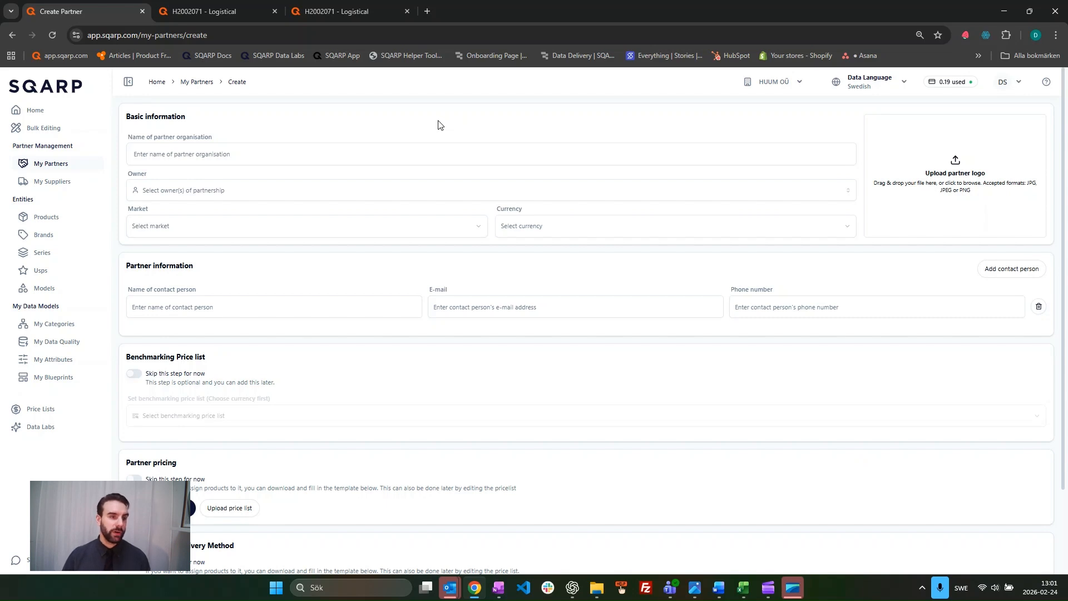
click(211, 156)
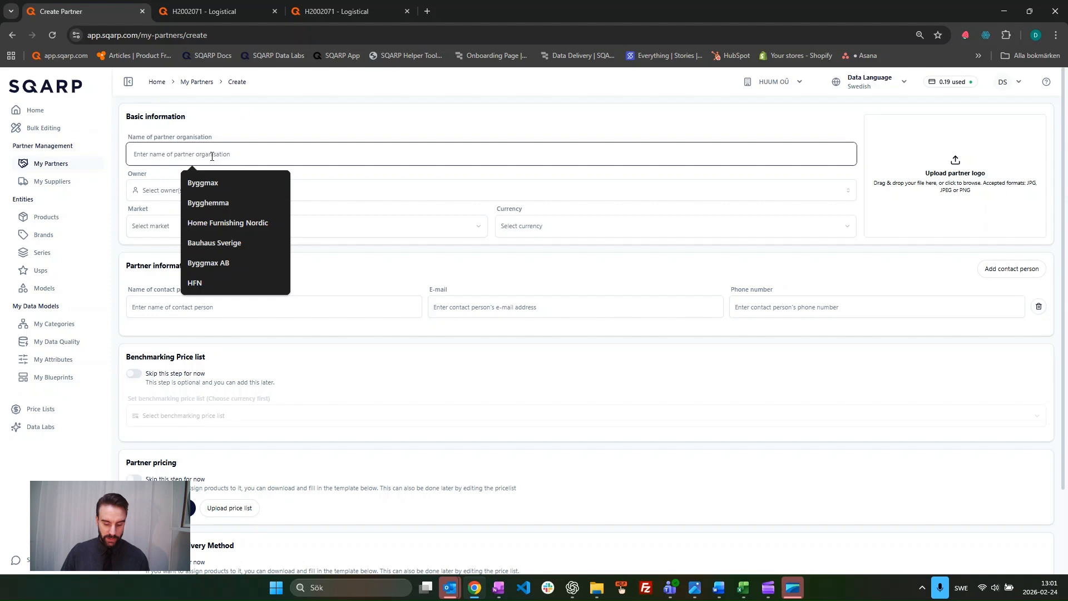
text(Bygghemma )
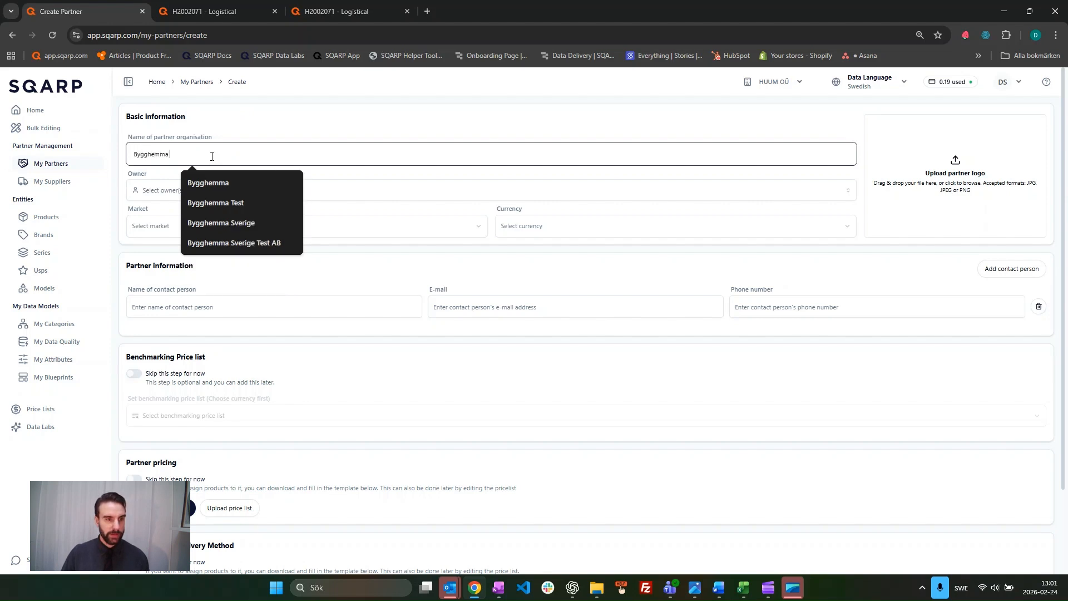
text(Test Partner)
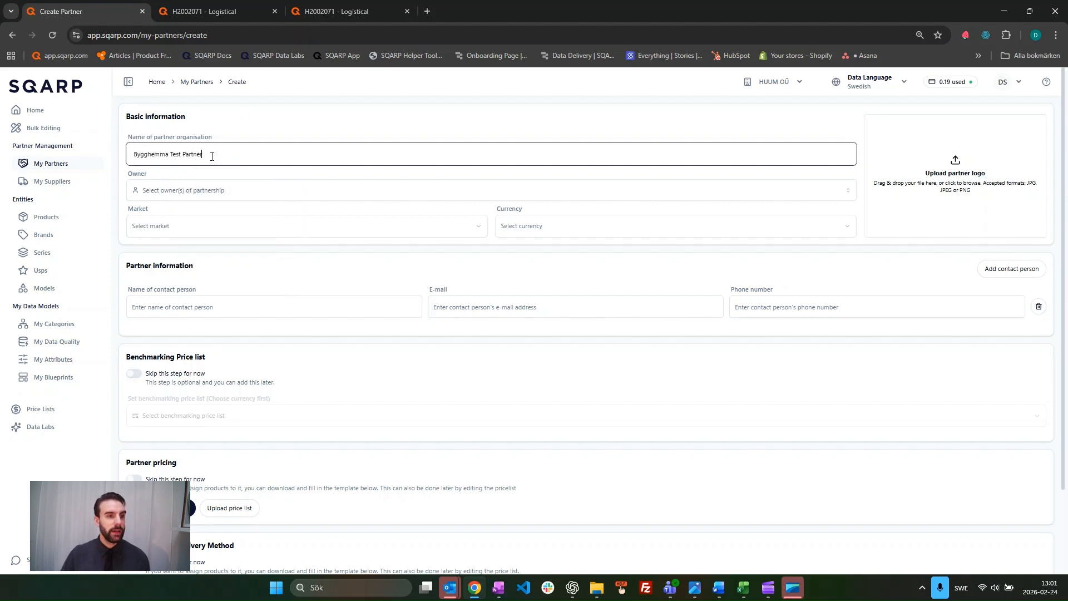
Complete the partner's basic information with the listed owner, market Sweden, currency SEK and the bygghemma.se logo.
click(193, 189)
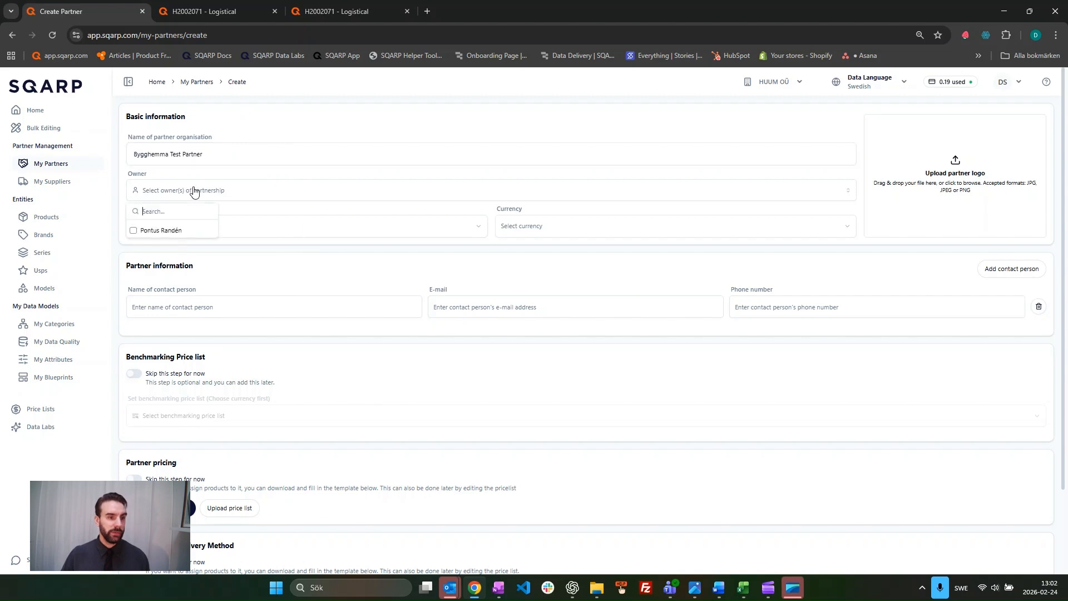
click(134, 231)
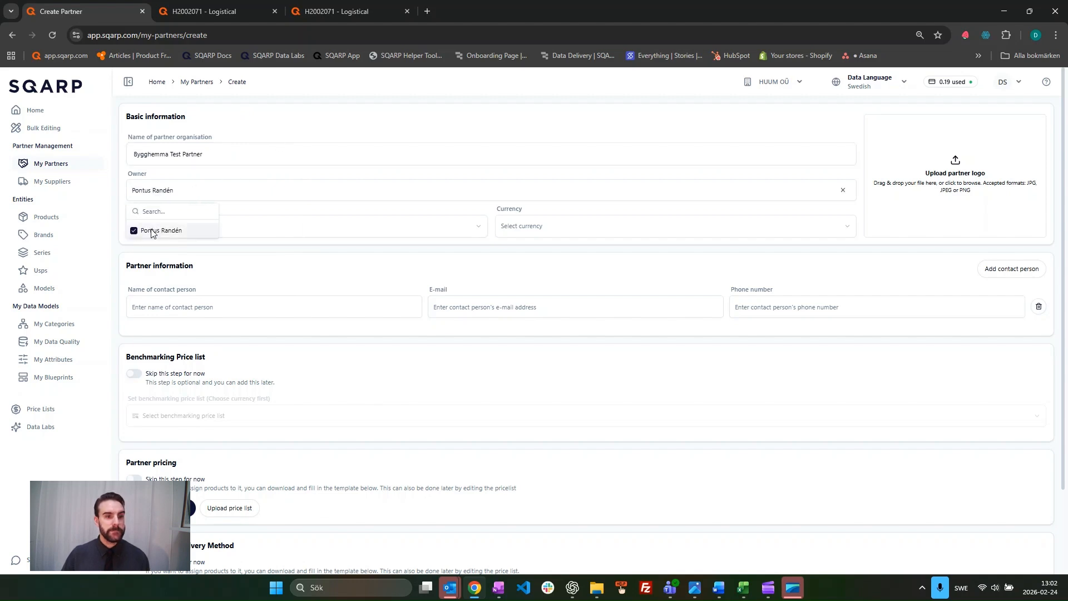
click(345, 226)
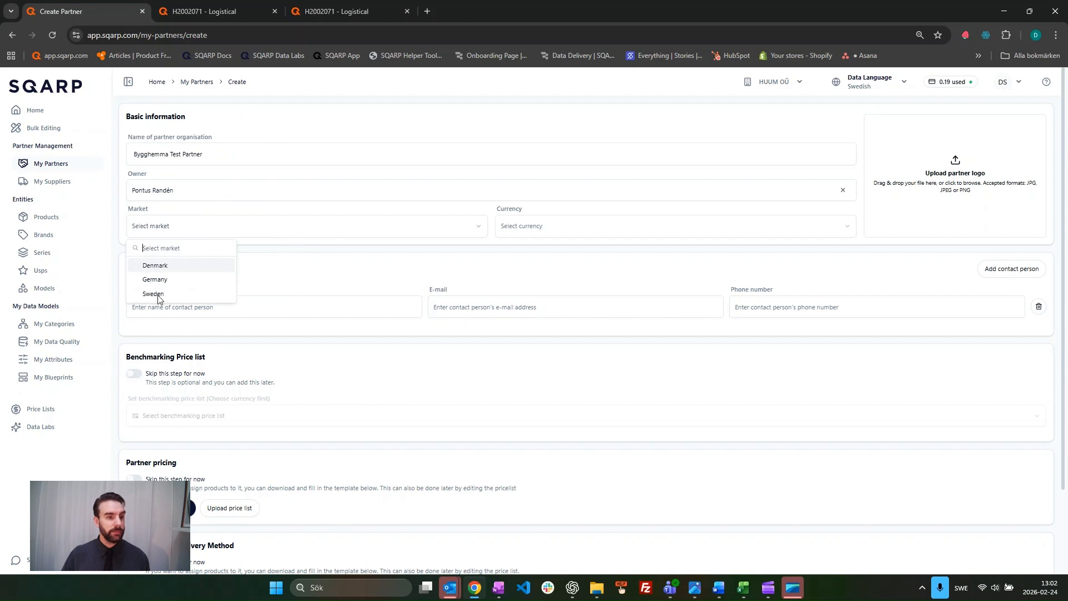
click(153, 294)
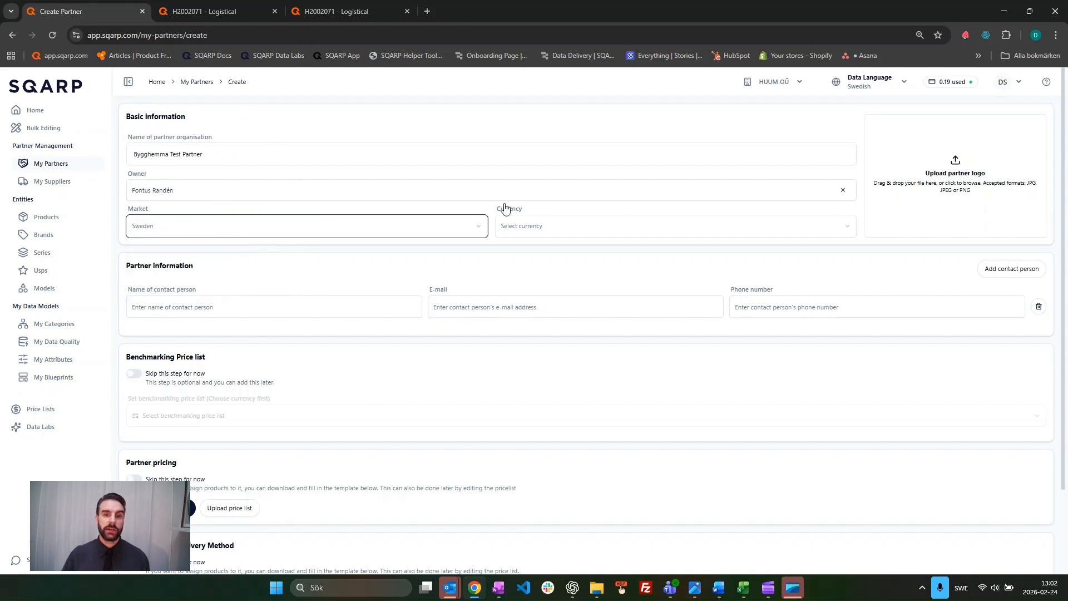
click(538, 228)
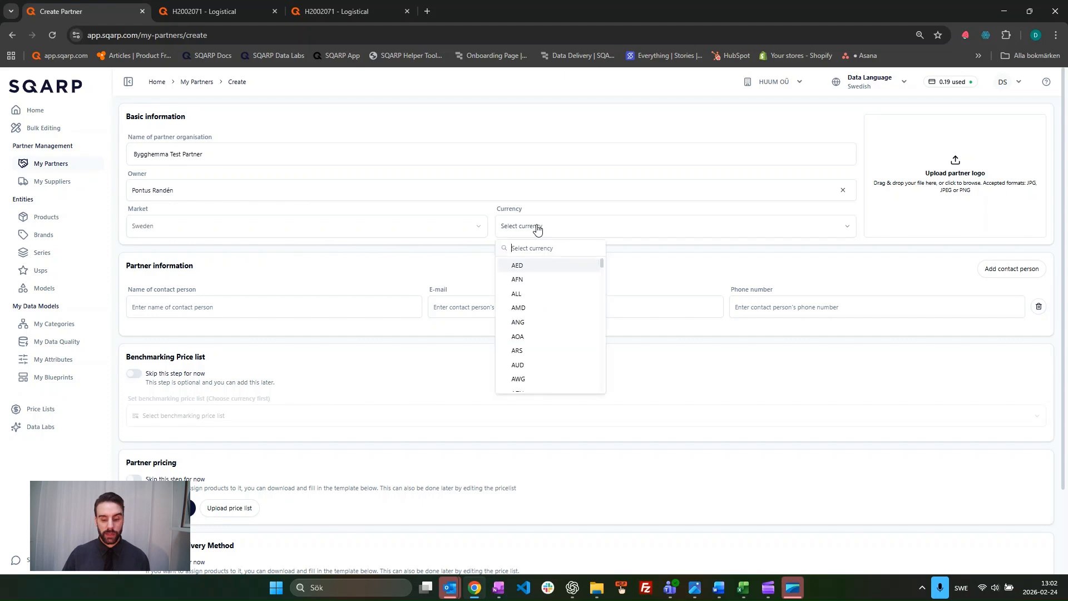
text(sek)
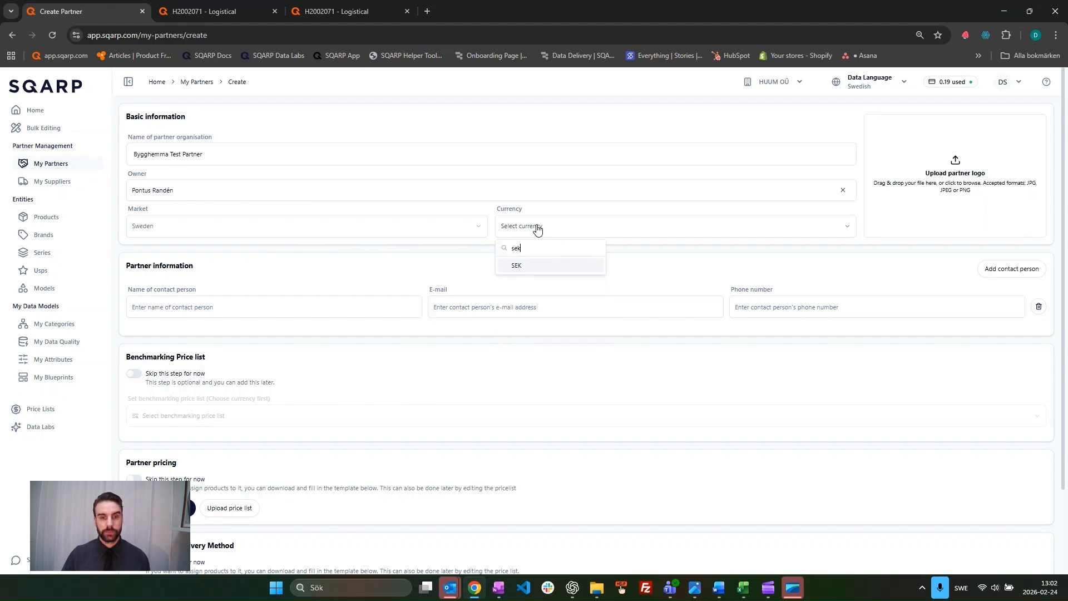
click(516, 266)
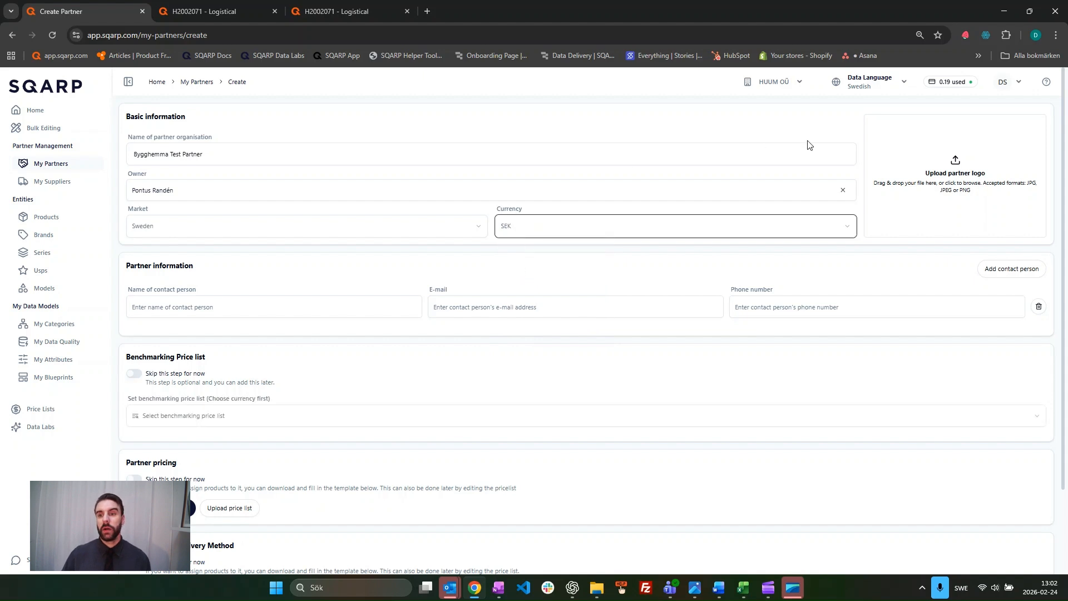
click(915, 191)
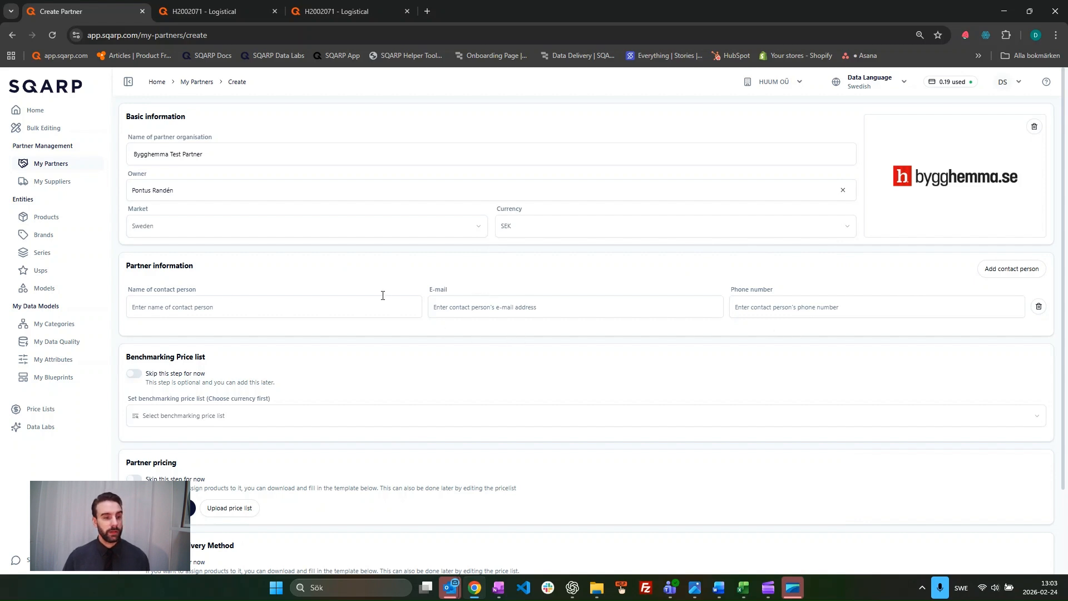
Skip the benchmarking price list and partner pricing sections for now.
scroll(353, 281, down, 2)
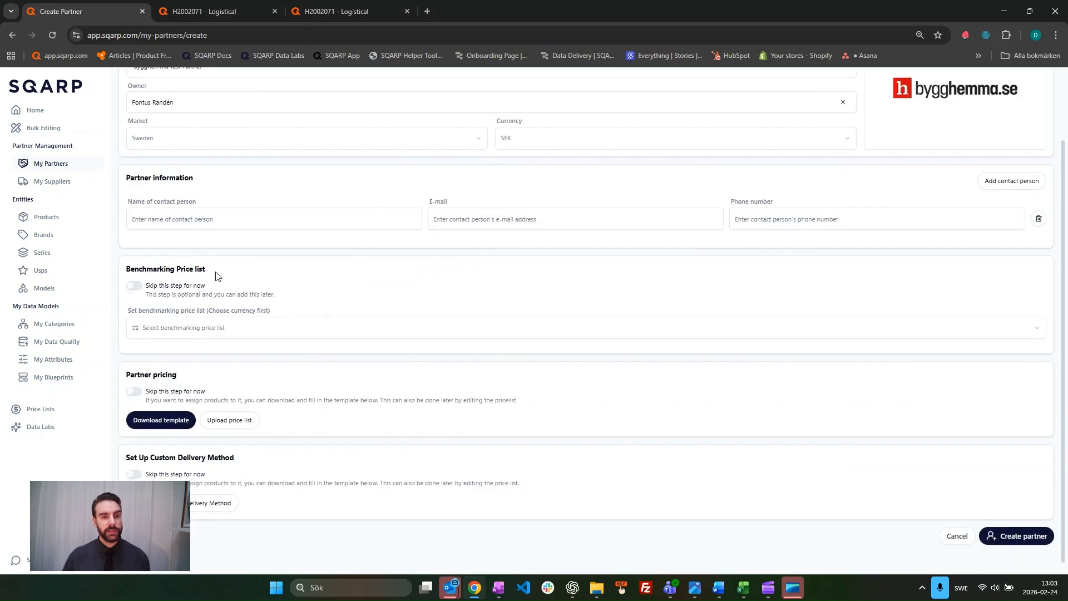
click(134, 285)
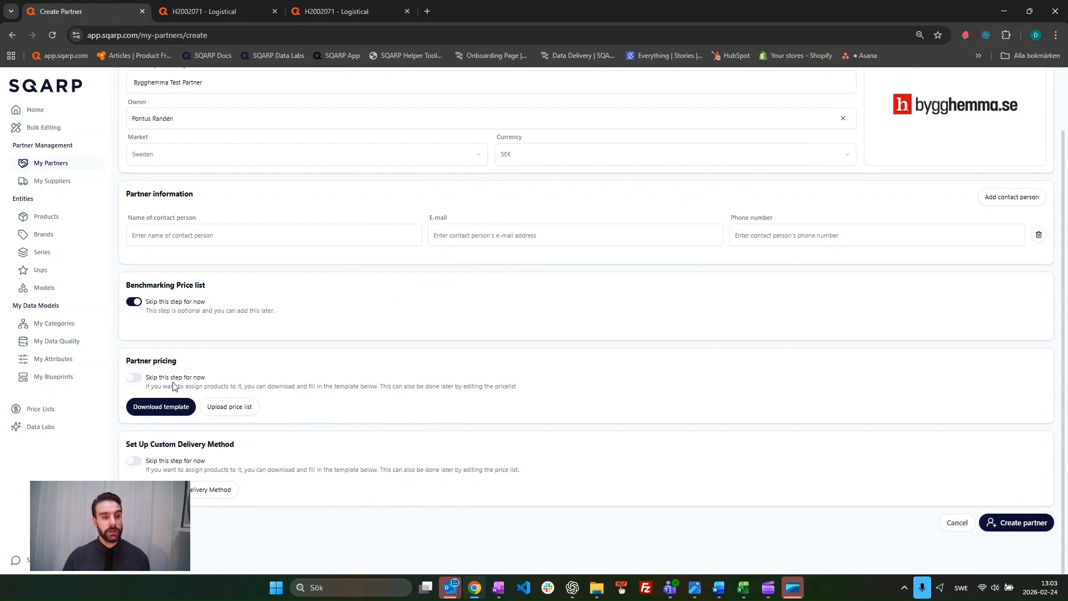
click(134, 380)
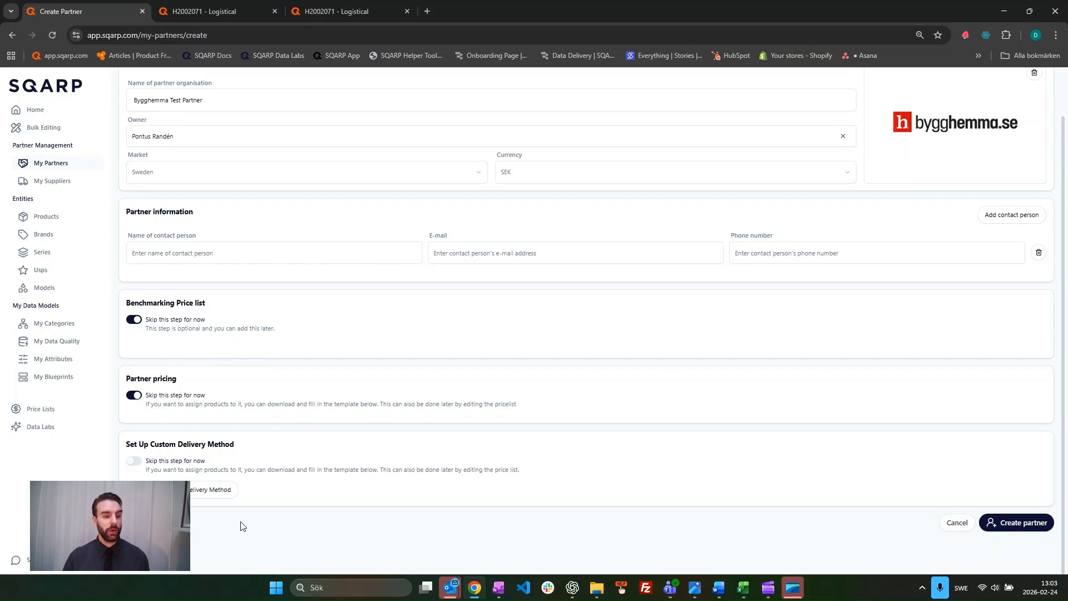
Set up the Bygghemma Sverige custom partner export as the delivery method and create the partner.
click(207, 492)
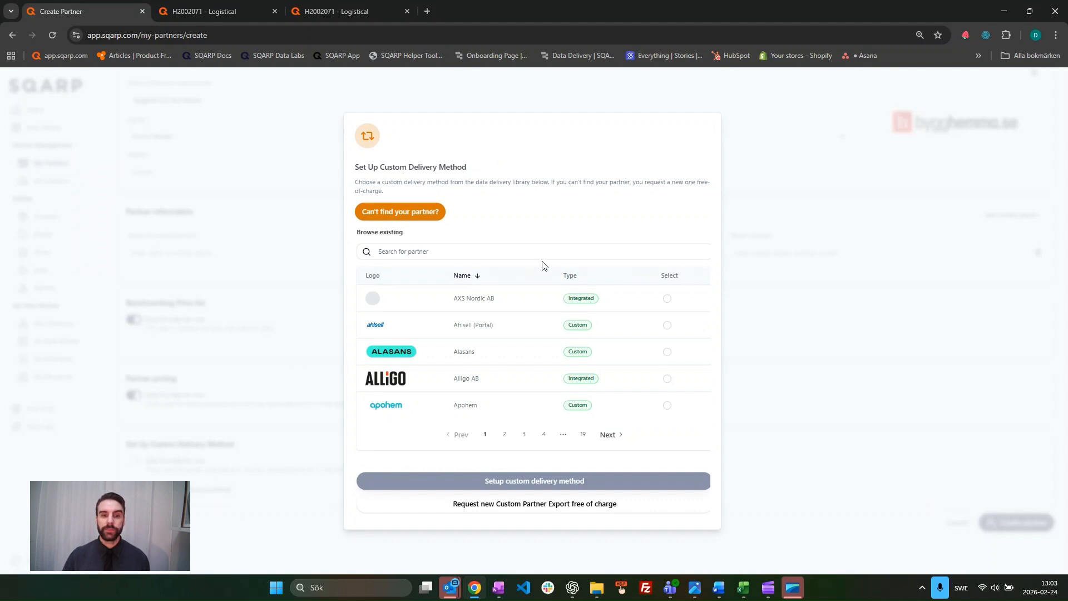
click(527, 252)
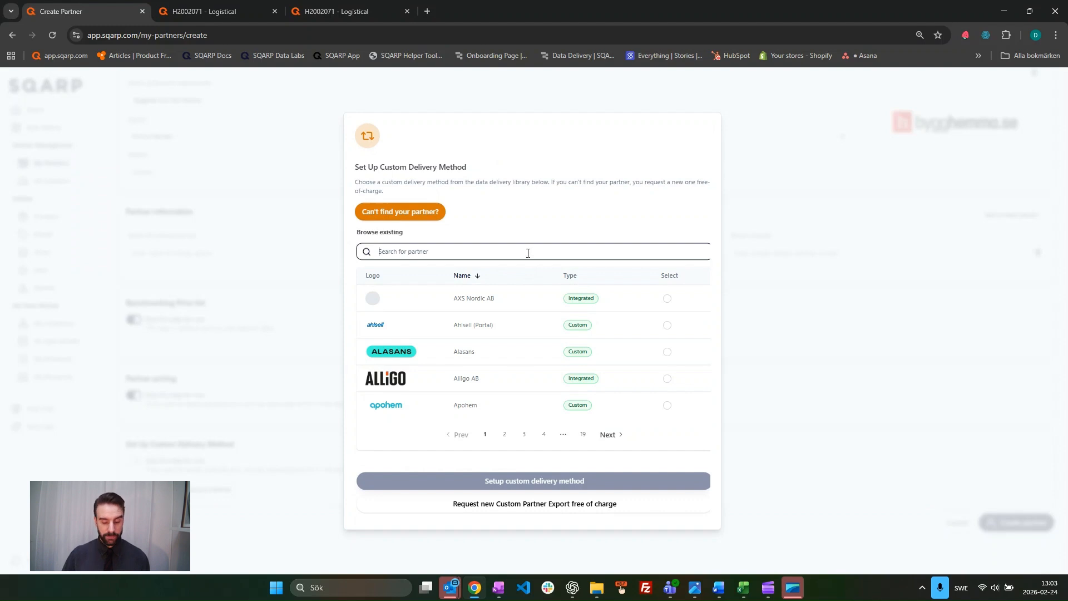
text(bygghemma)
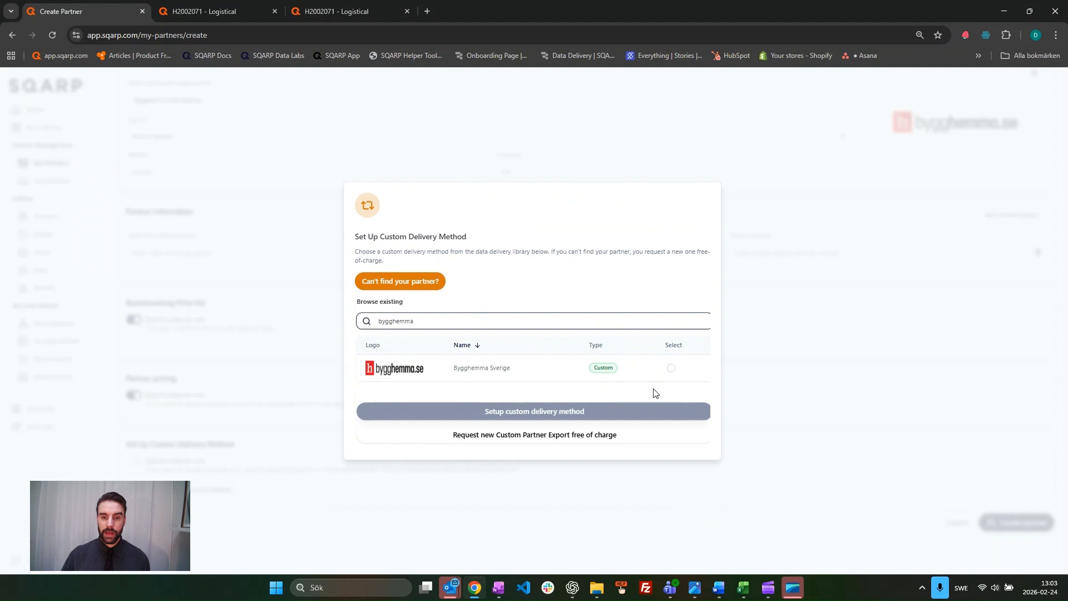
click(671, 368)
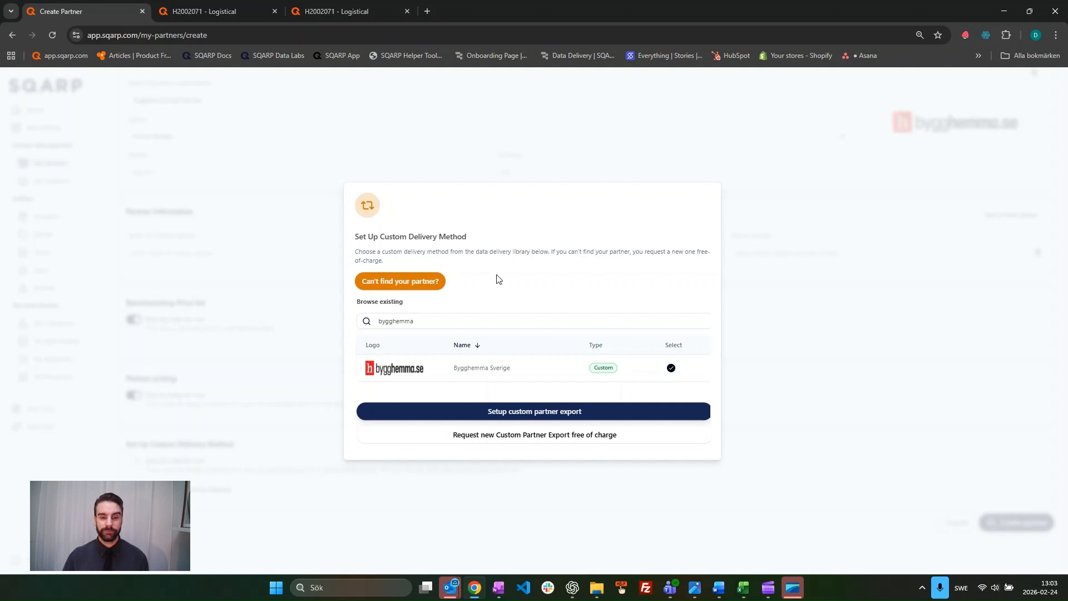
click(571, 414)
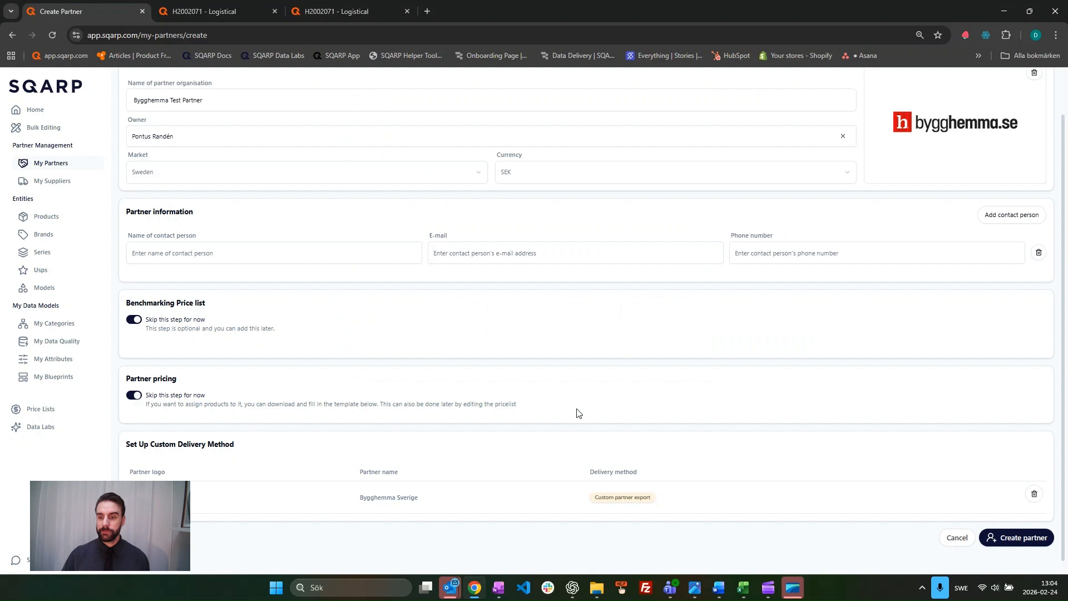
click(1000, 537)
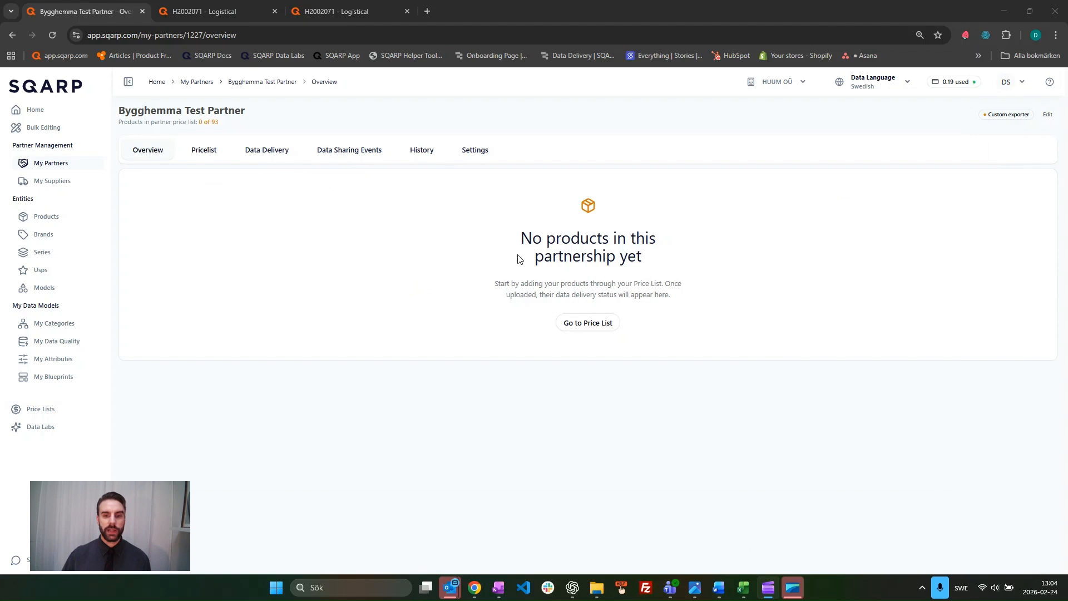
Download the template for the new partner's price list and open the downloaded workbook in Excel.
click(586, 324)
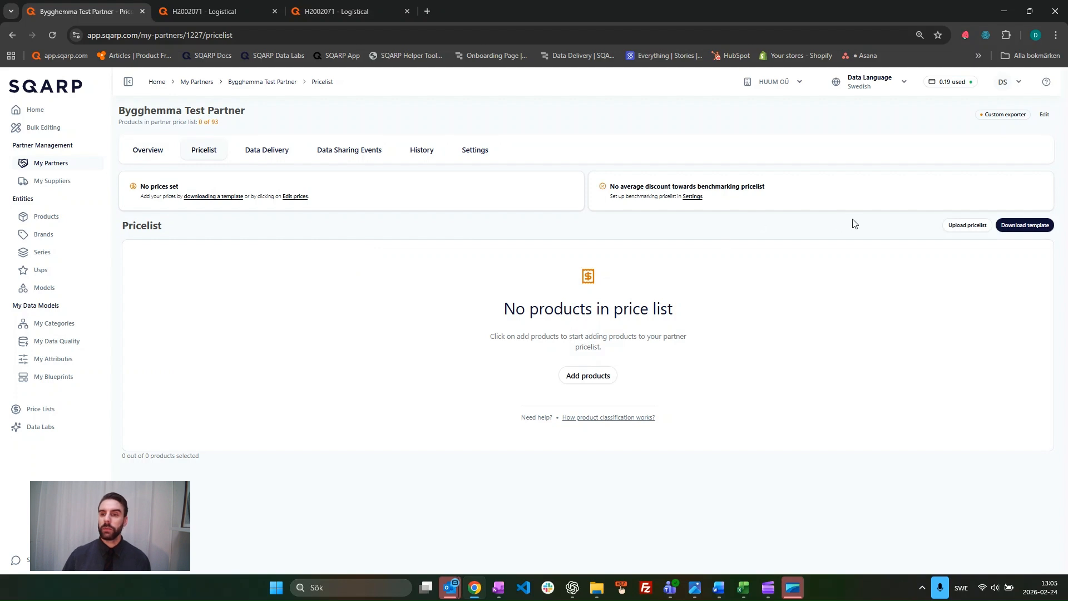
click(1031, 226)
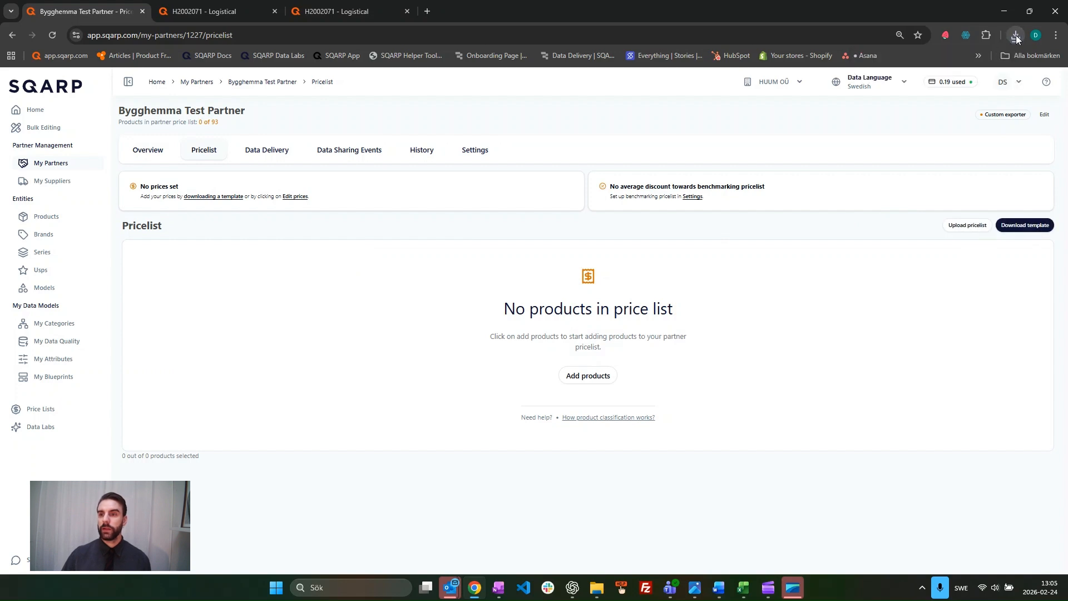
click(1016, 36)
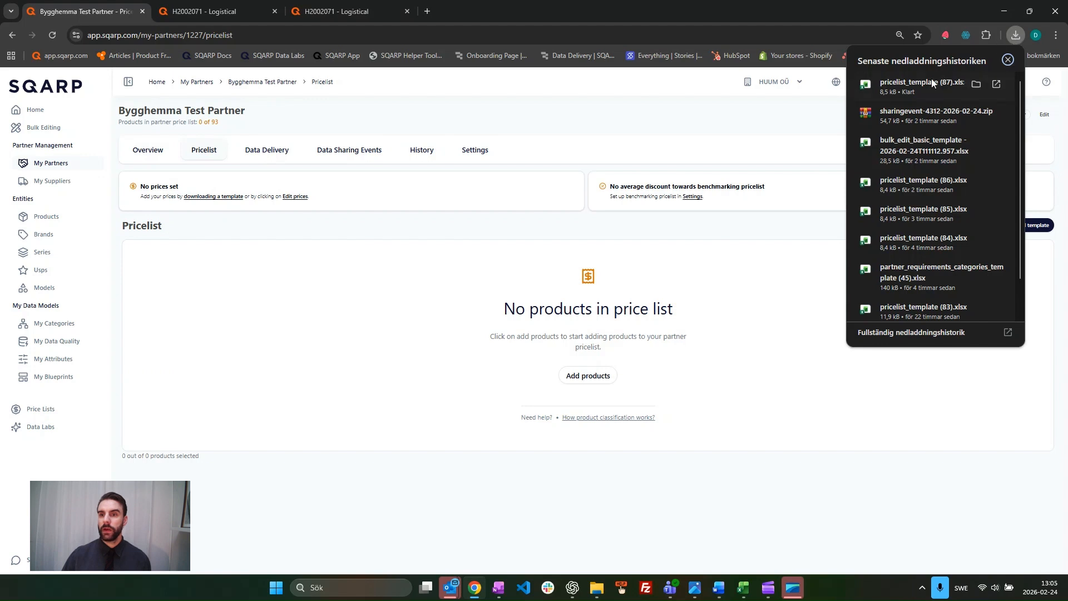
click(913, 88)
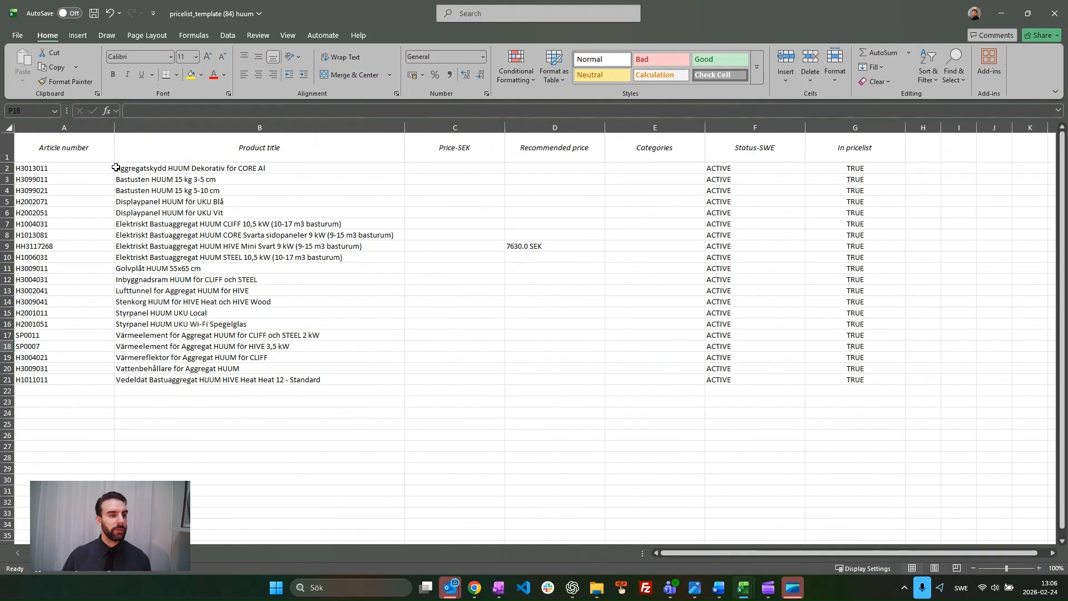
Review the template's Article number, Product title, Price-SEK and Recommended price headers and the In pricelist column.
click(91, 143)
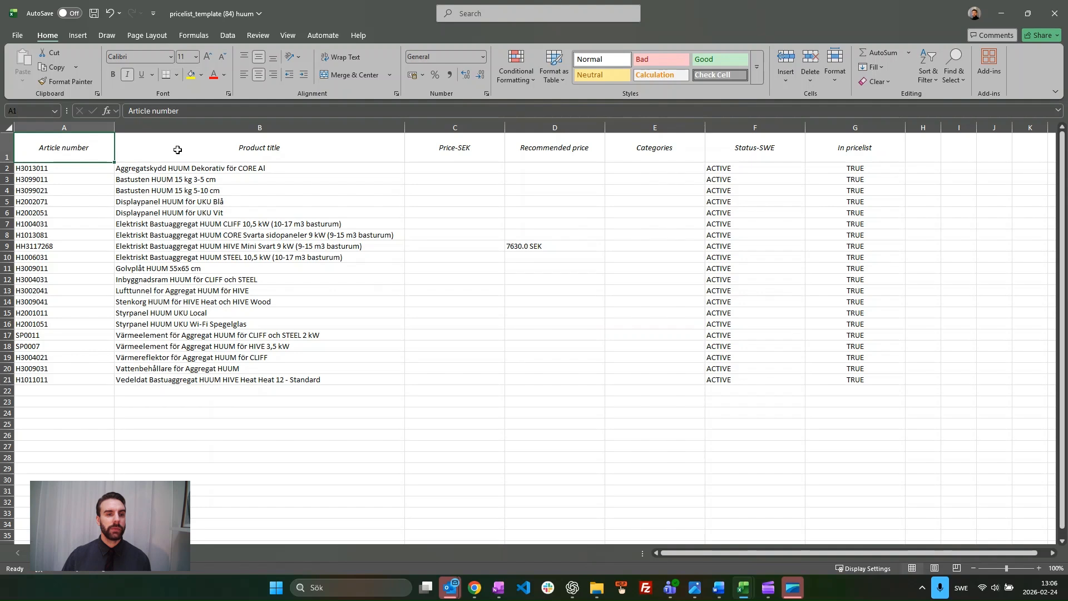
click(230, 150)
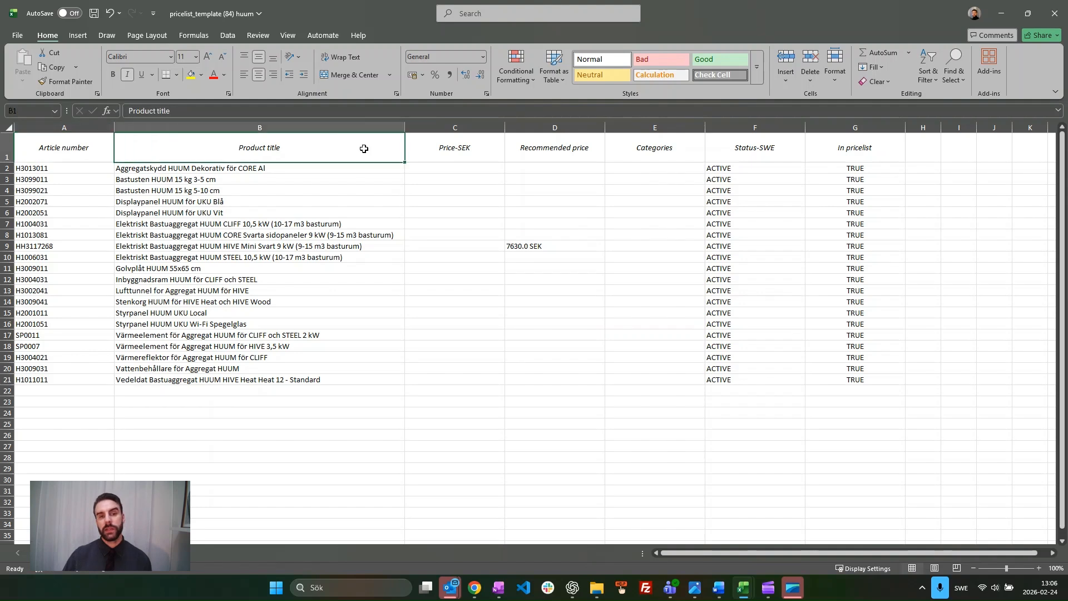
click(427, 152)
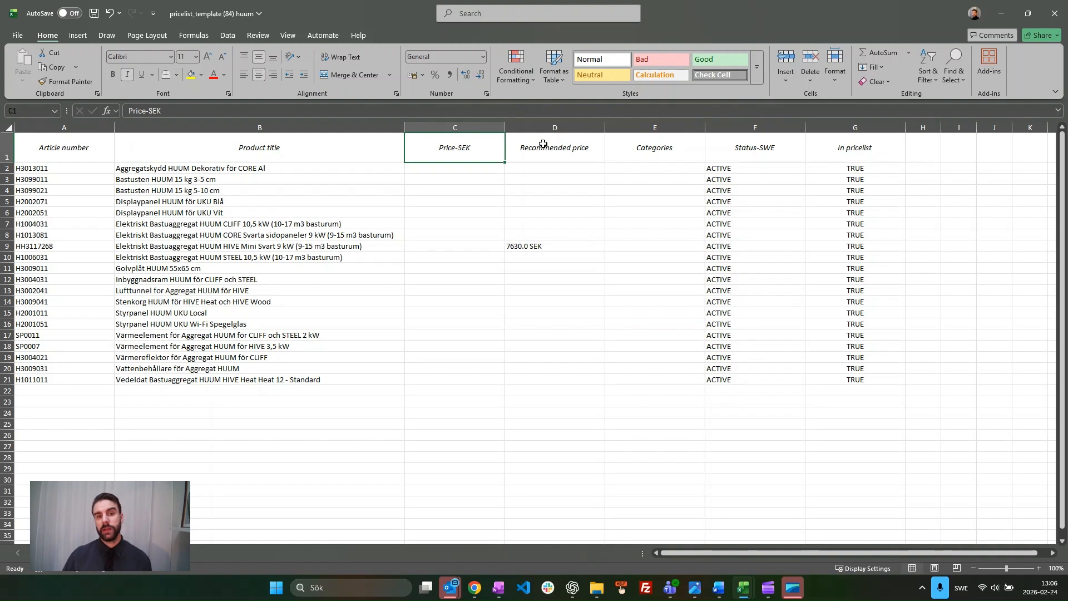
click(556, 143)
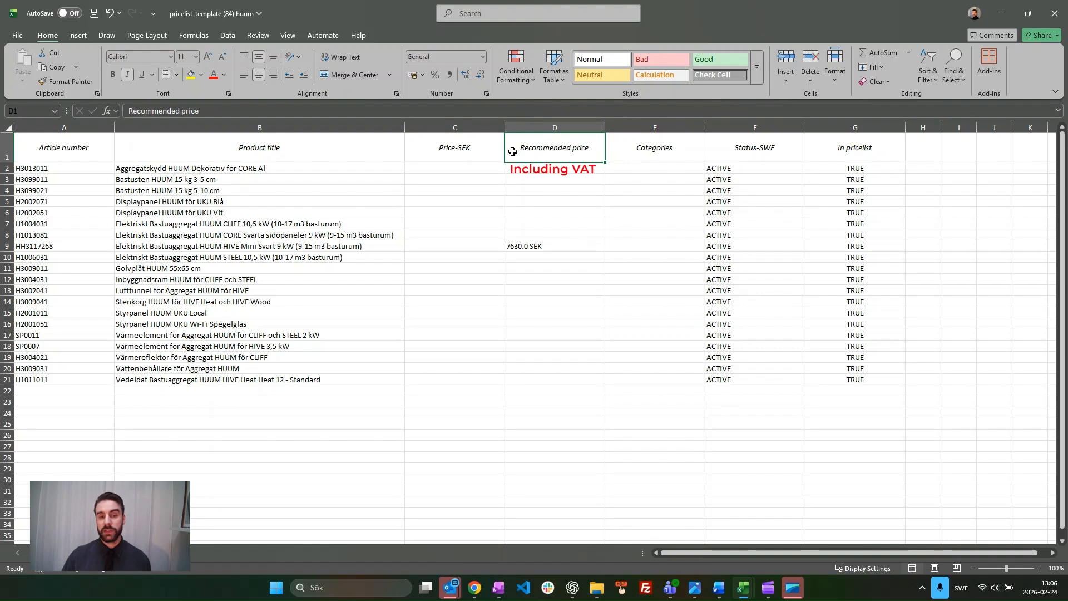
click(480, 153)
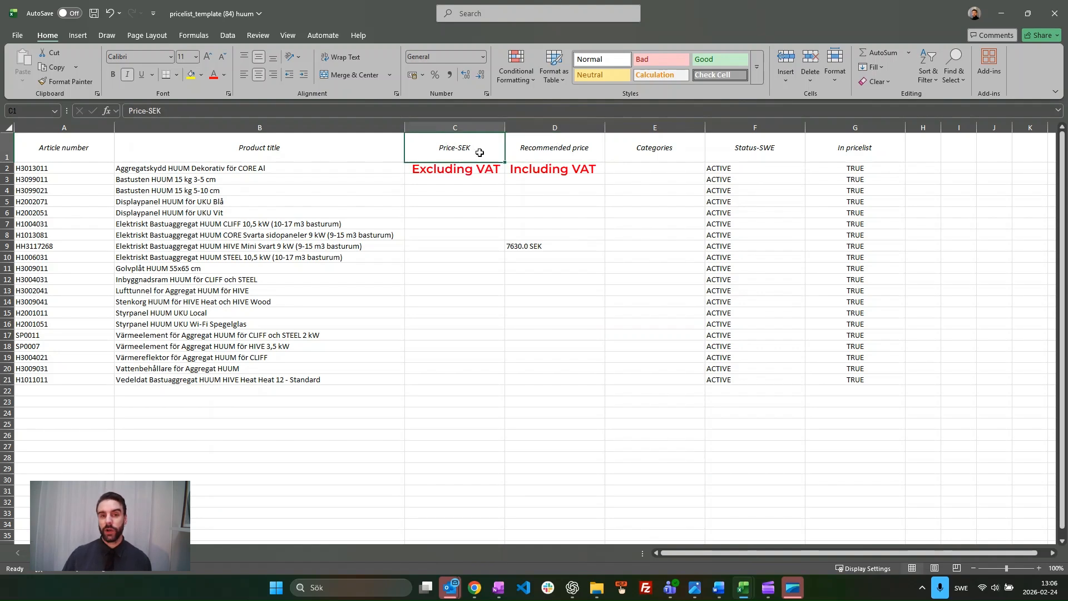
click(549, 144)
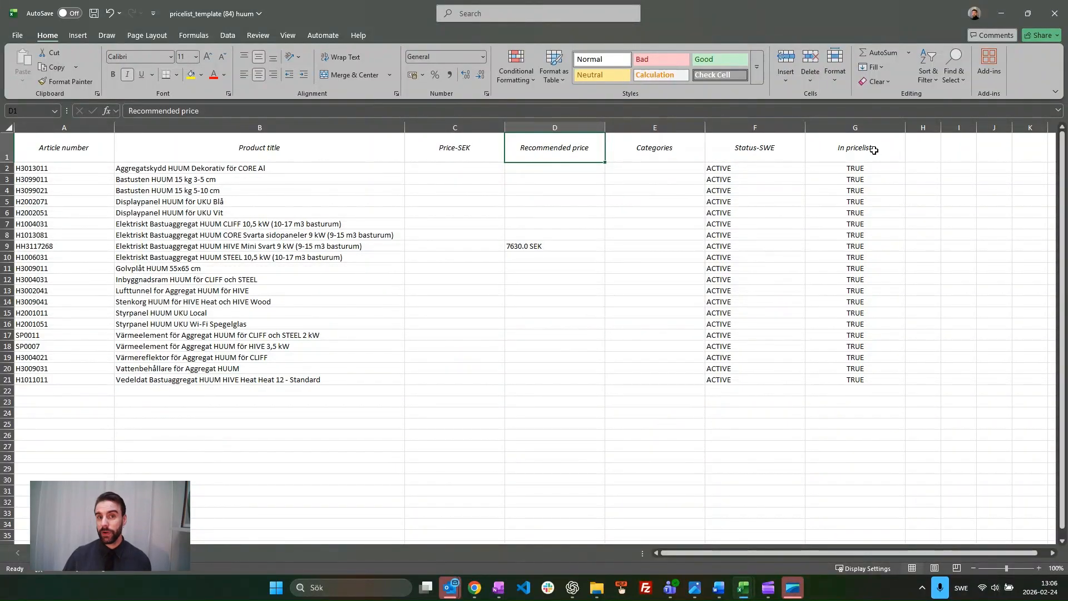
drag(874, 149, 862, 382)
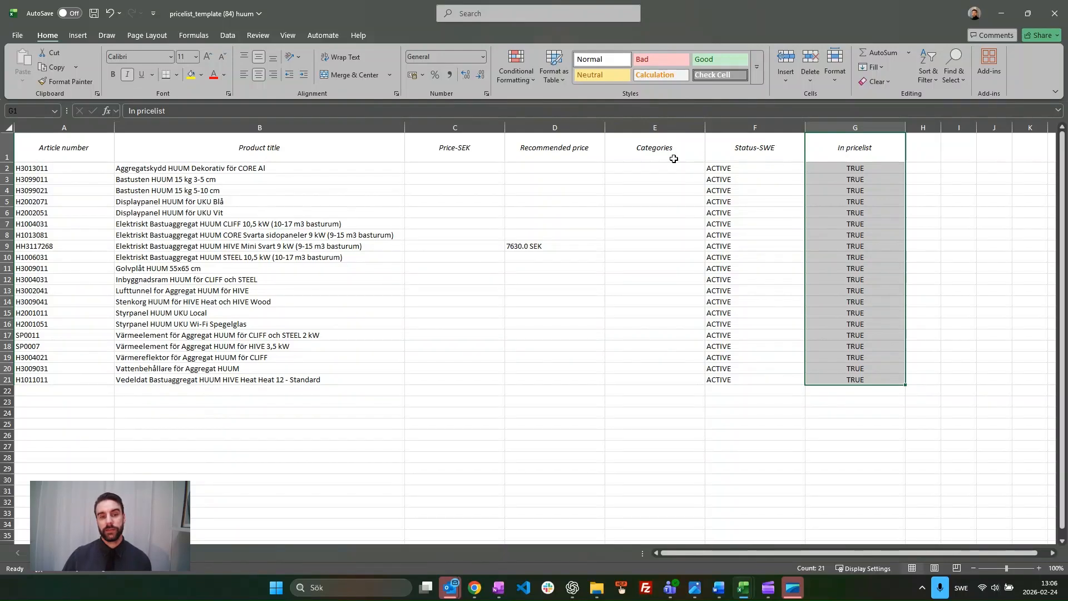
Paste the copied prices into the Price-SEK column for all products, cells C2 to C21.
click(448, 167)
drag(449, 166, 425, 380)
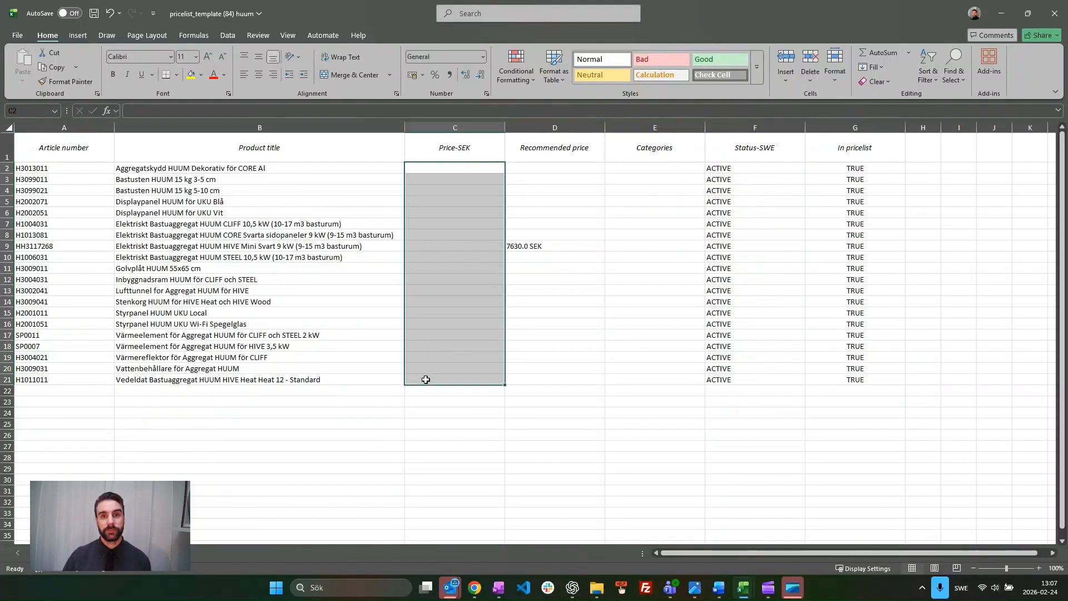
key(ctrl+v)
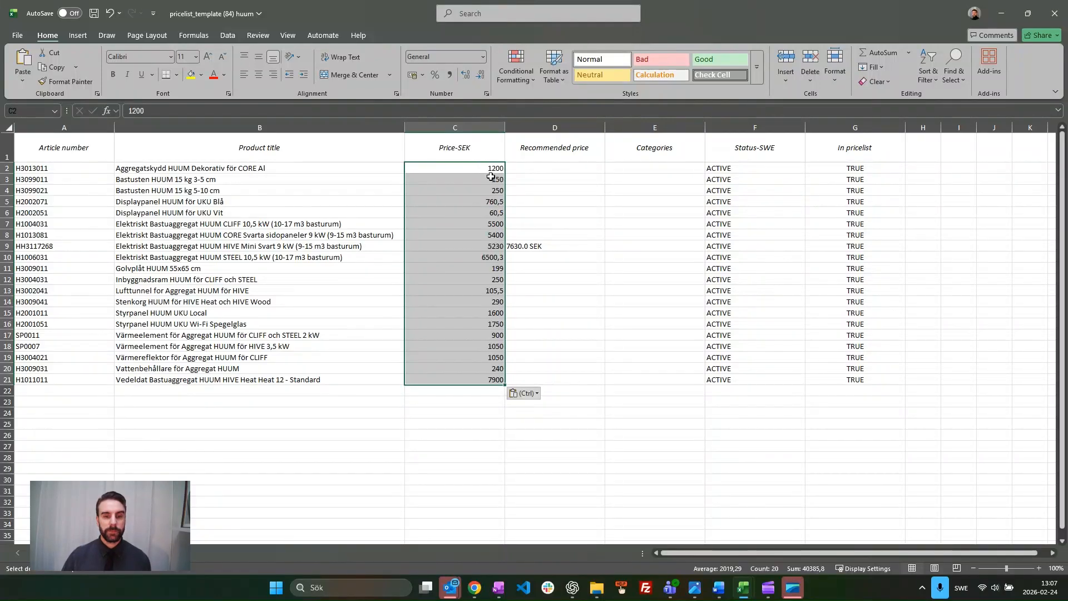
Save the price list workbook with the pasted prices and switch back to SQARP in Chrome.
click(525, 269)
click(631, 402)
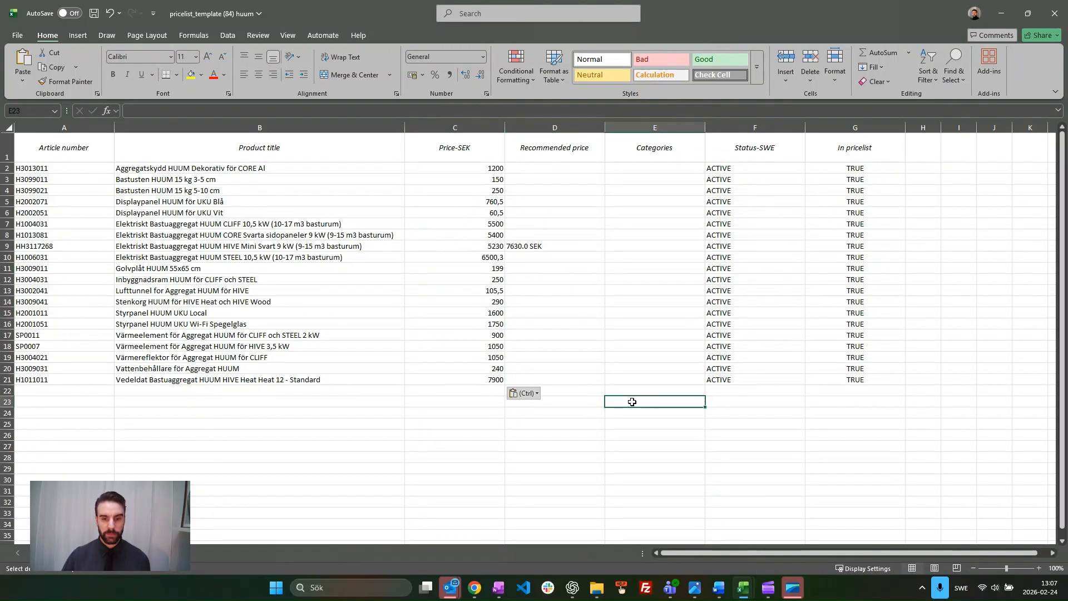
key(ctrl+s)
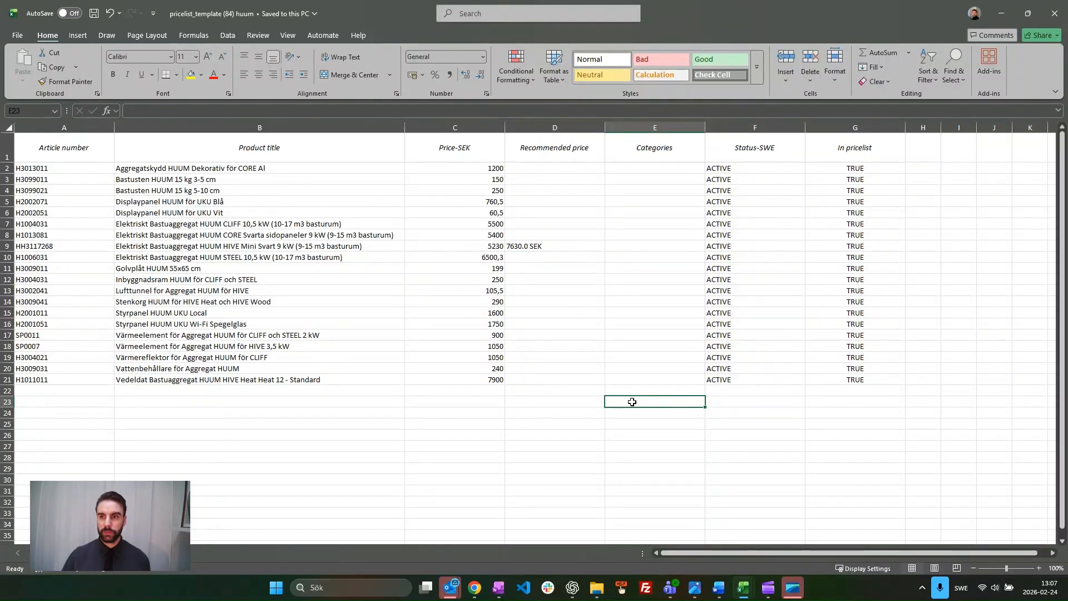
click(996, 15)
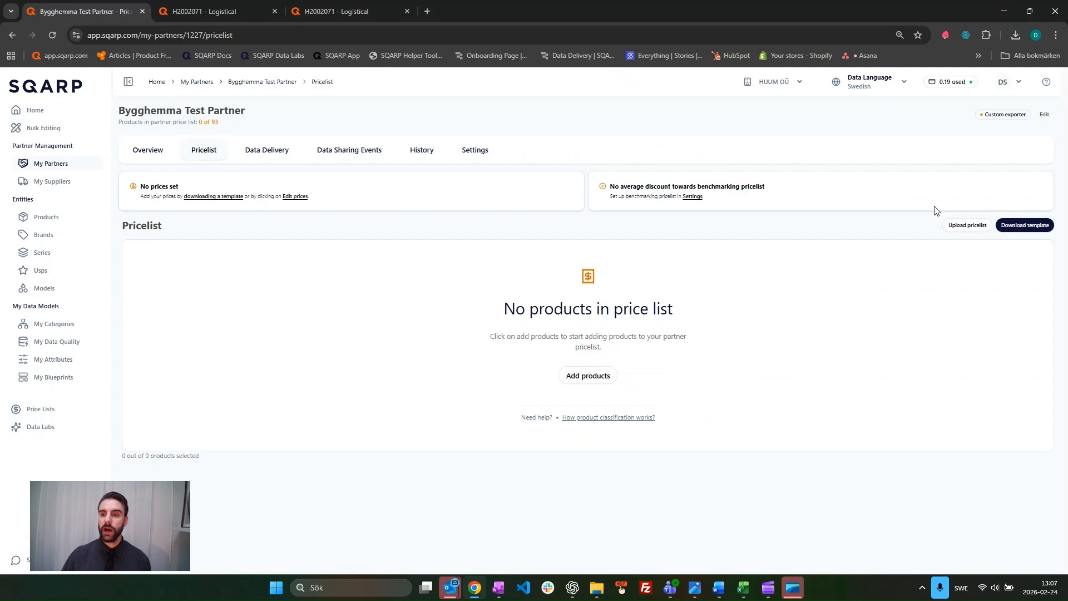
Import pricelist_template (84) huum.xlsx into the Bygghemma Test Partner pricelist and open the selection of products to add.
click(970, 226)
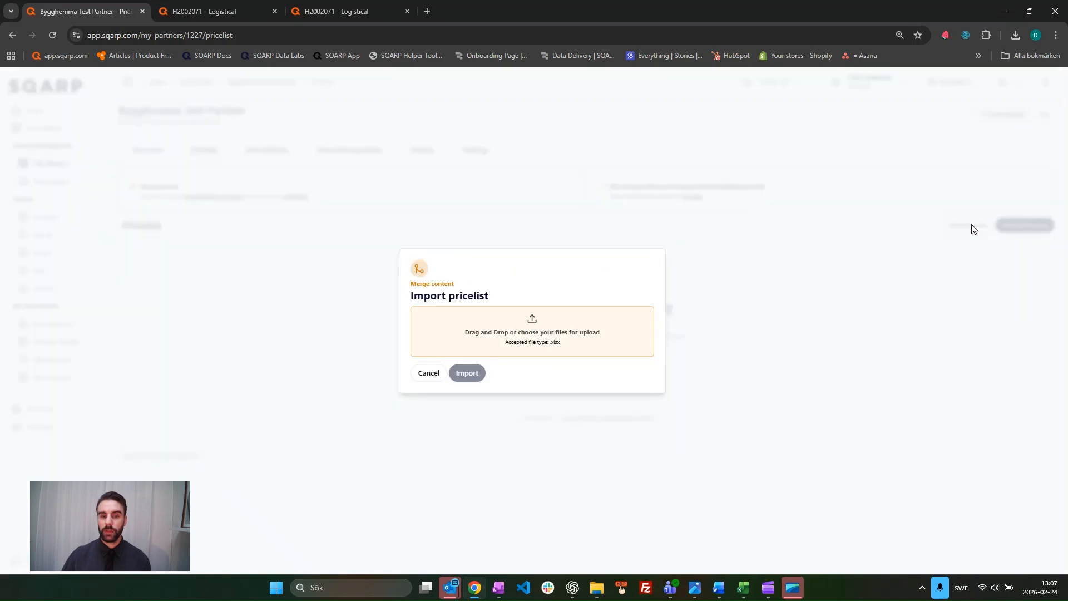
click(534, 324)
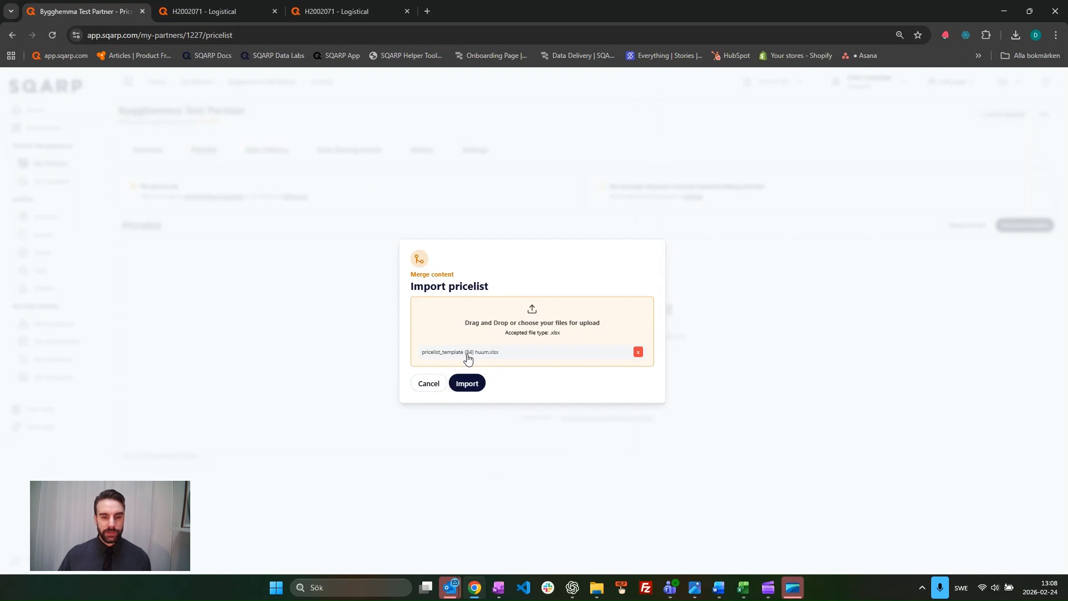
click(473, 383)
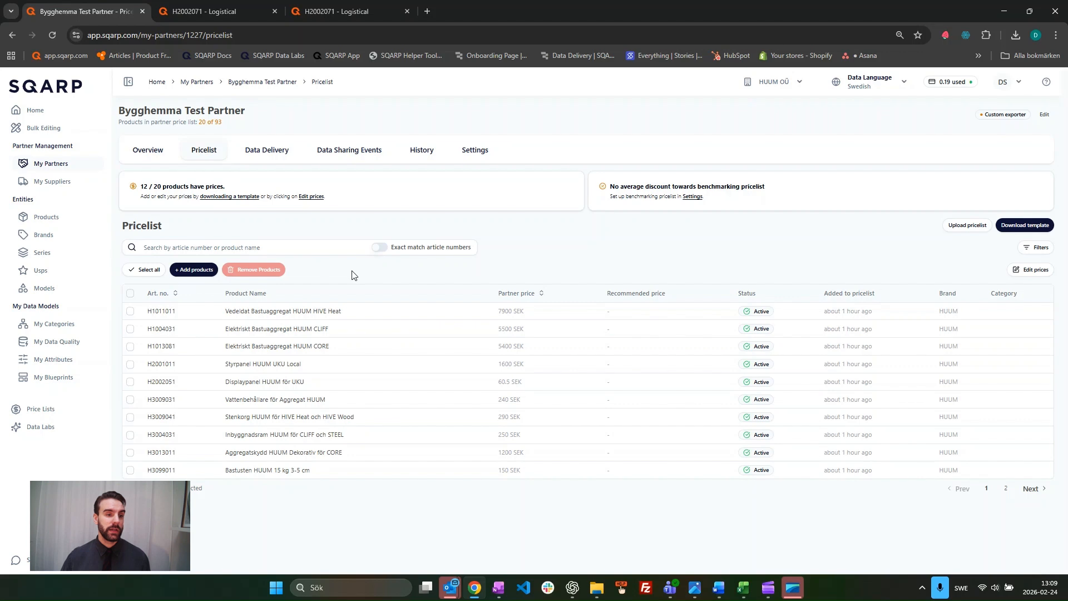
click(195, 270)
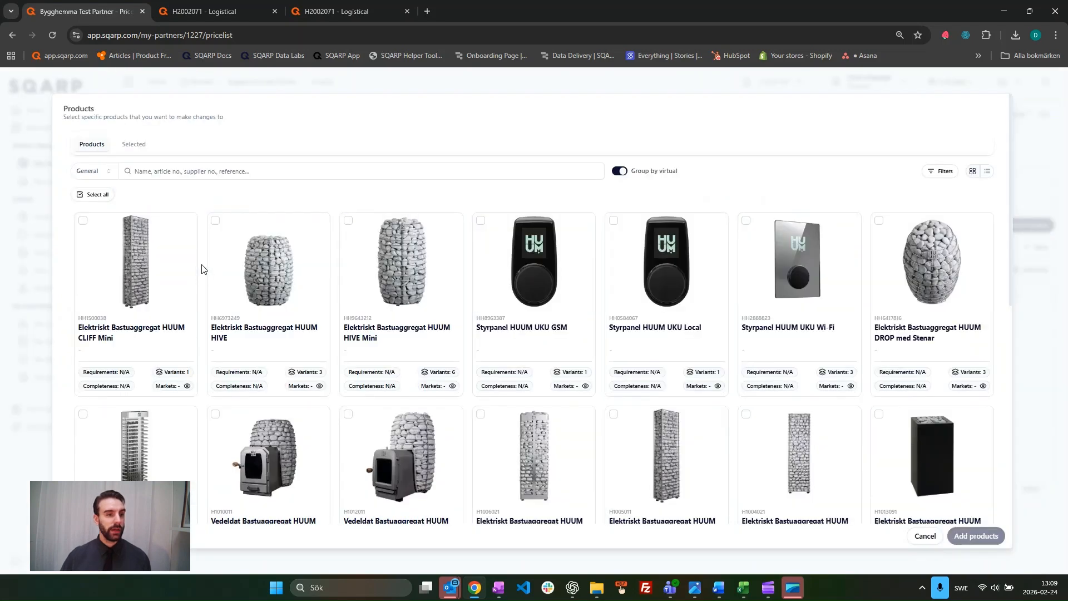
click(80, 217)
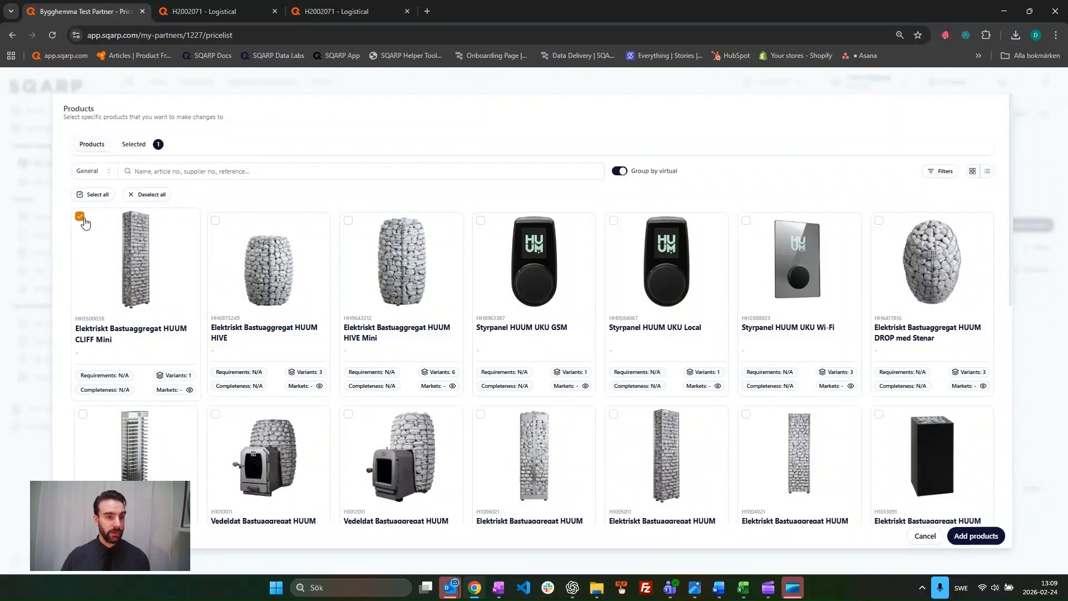
click(215, 220)
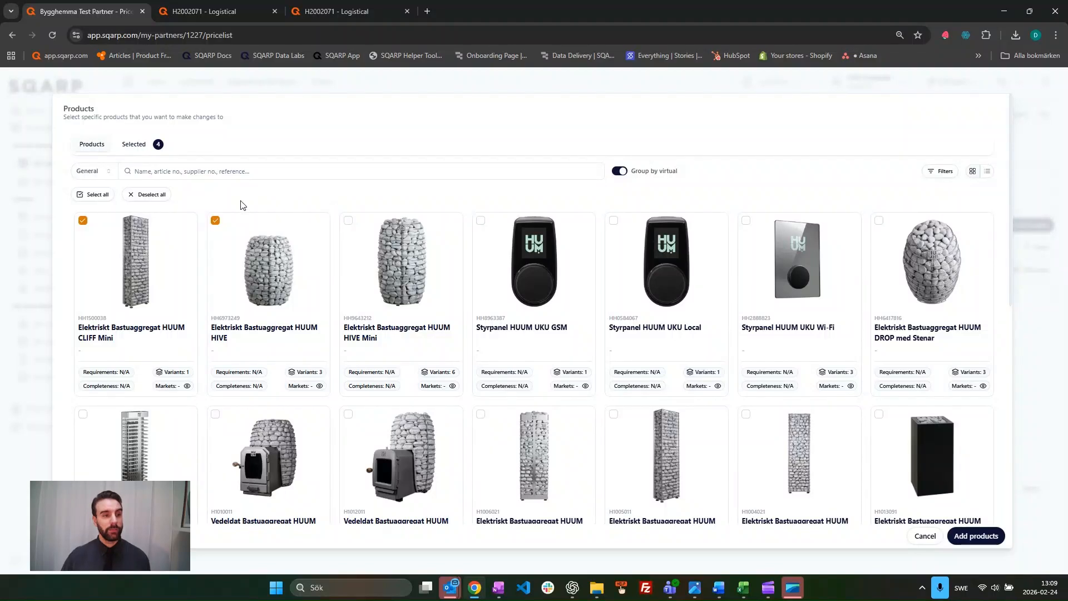
click(213, 220)
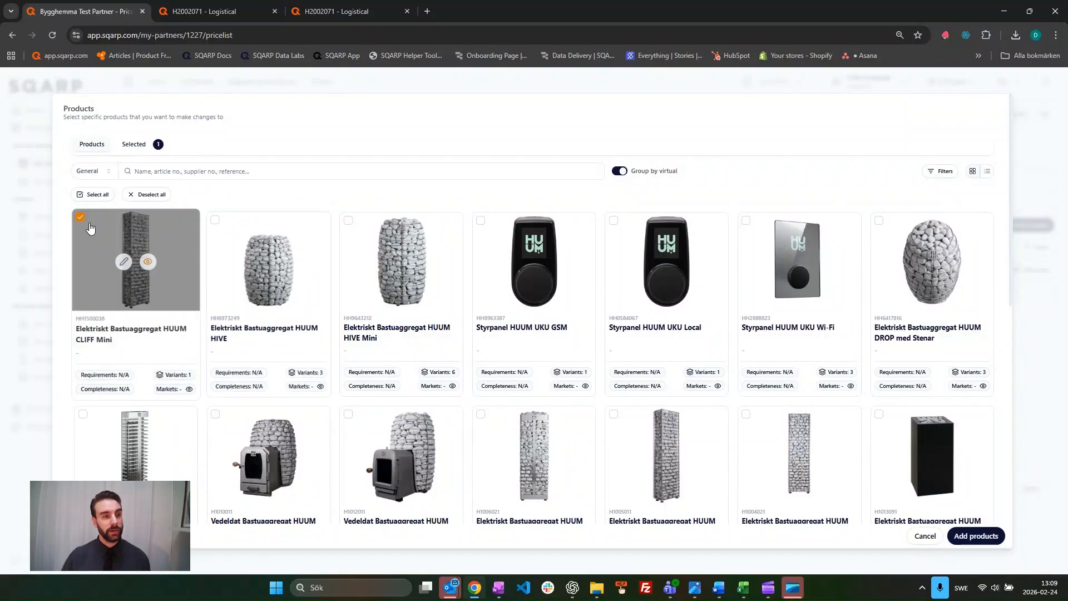
click(80, 219)
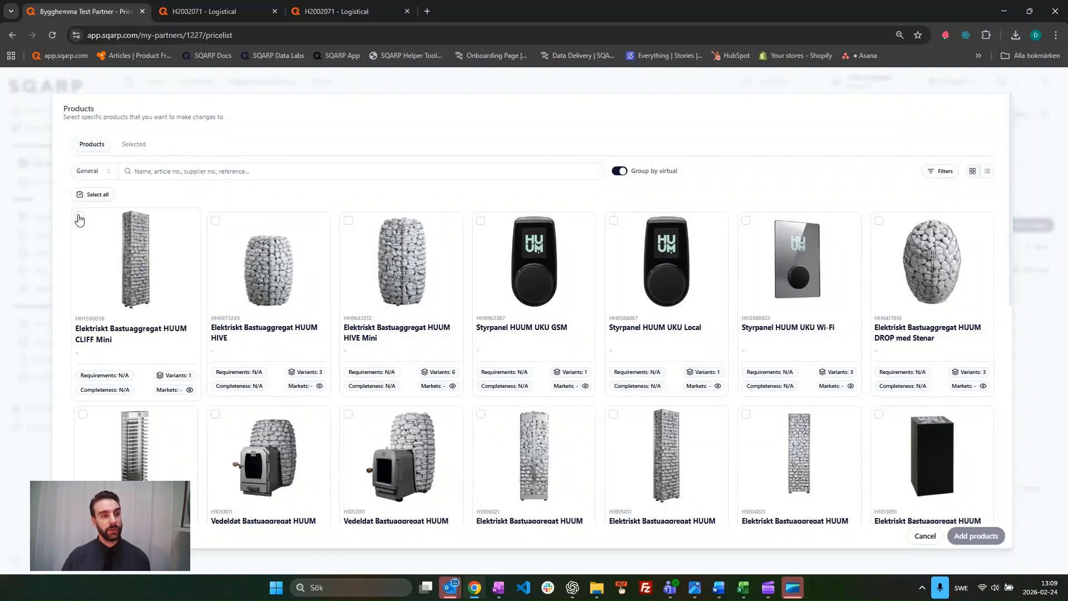
Set the product search to look for exact matches on the owner article number.
click(99, 172)
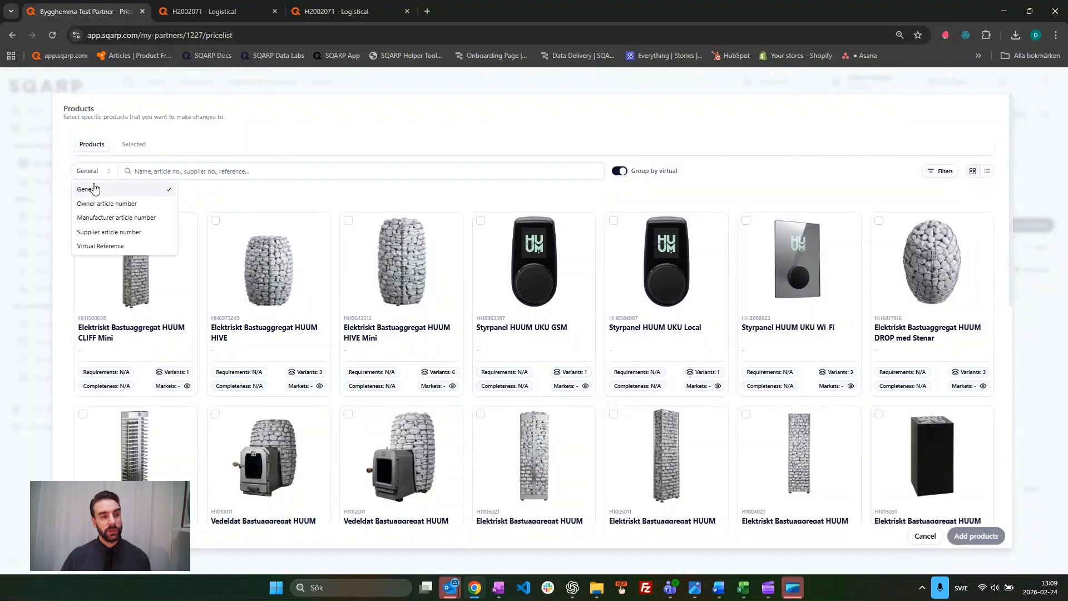
click(129, 204)
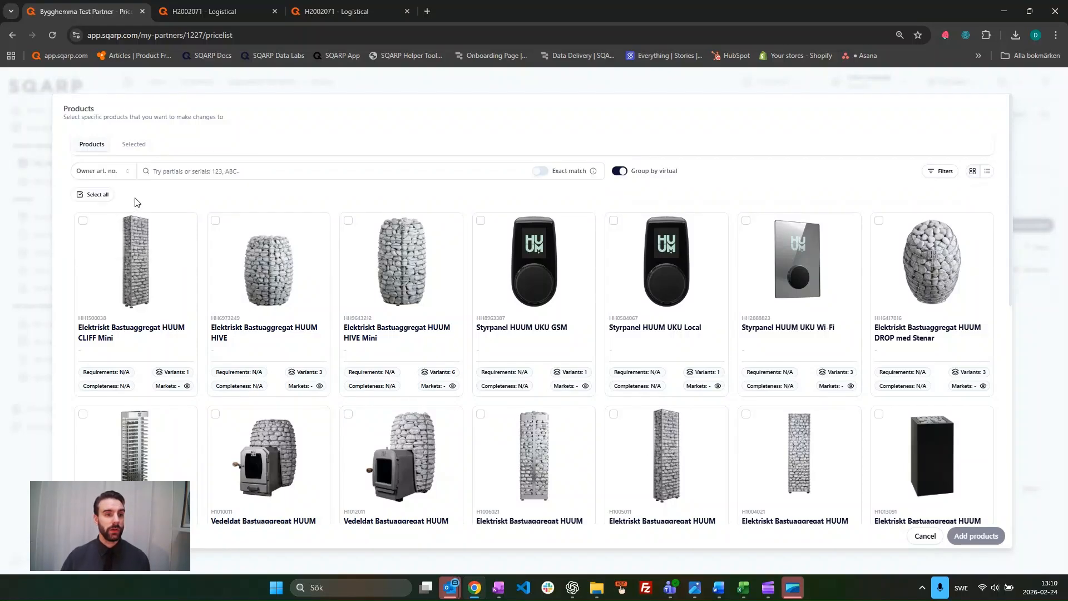
click(540, 172)
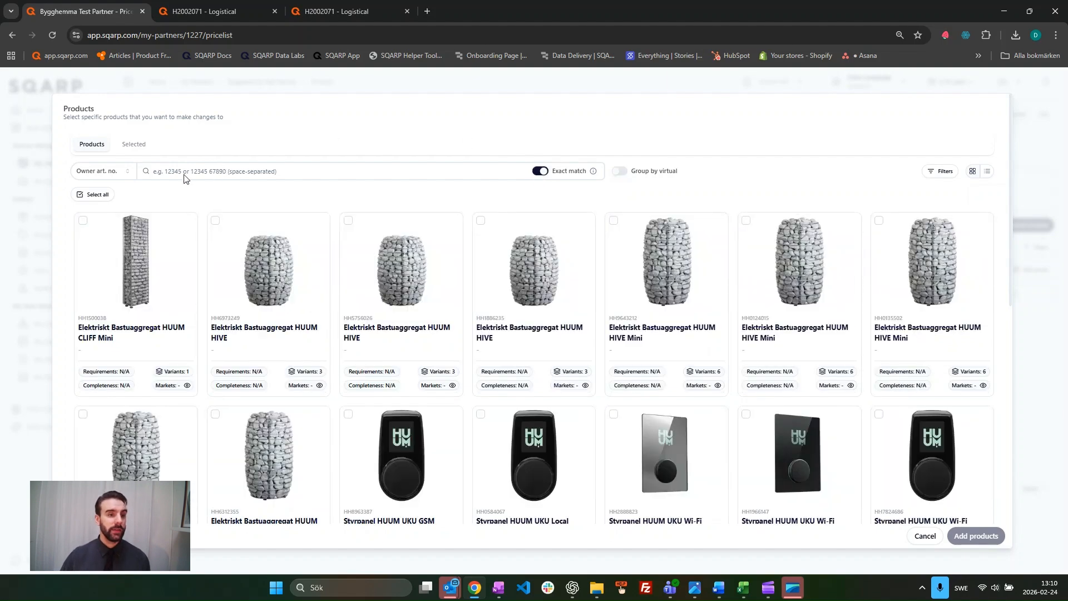
Search for article numbers H1003031, H1013011, H1013021, H1013031, H1013041 and H1013051, and add all matching products to the pricelist.
click(166, 172)
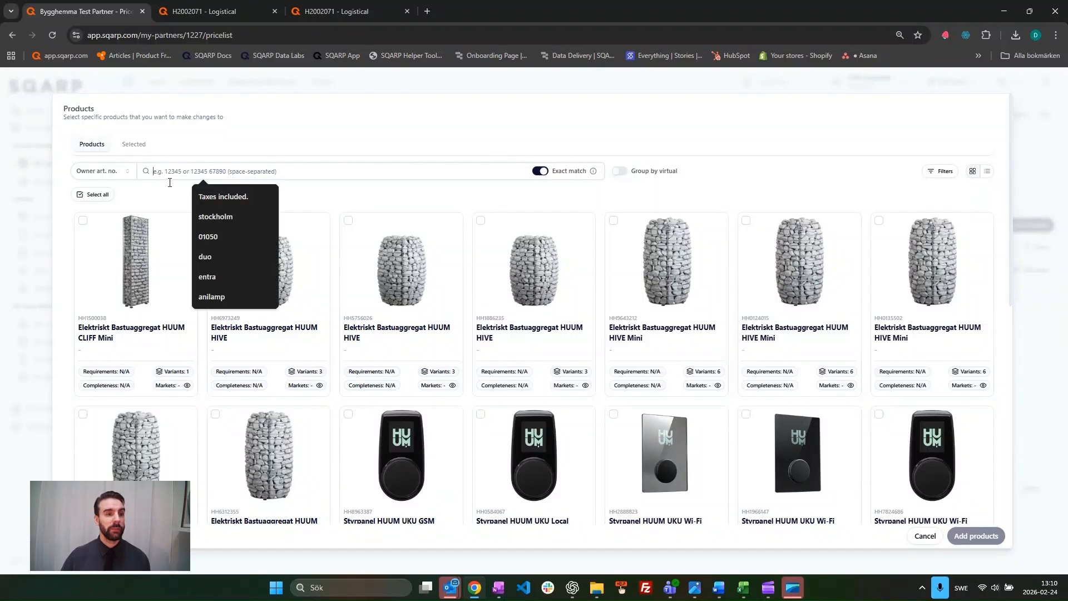
click(175, 196)
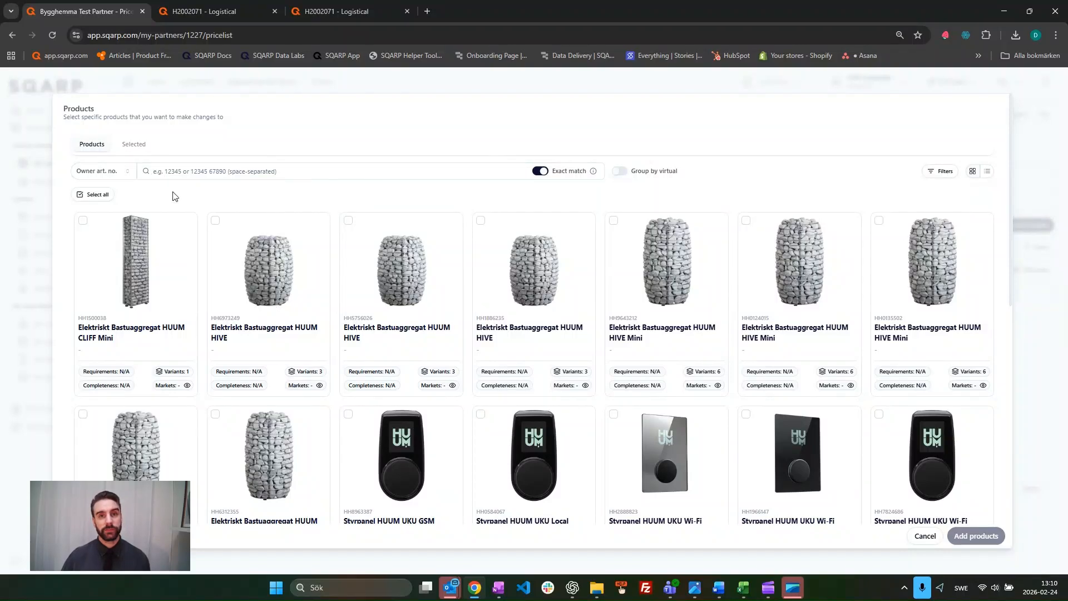
click(231, 169)
text(H1003031 H1013011 H1013021 H1013031 H1013041 H1013051)
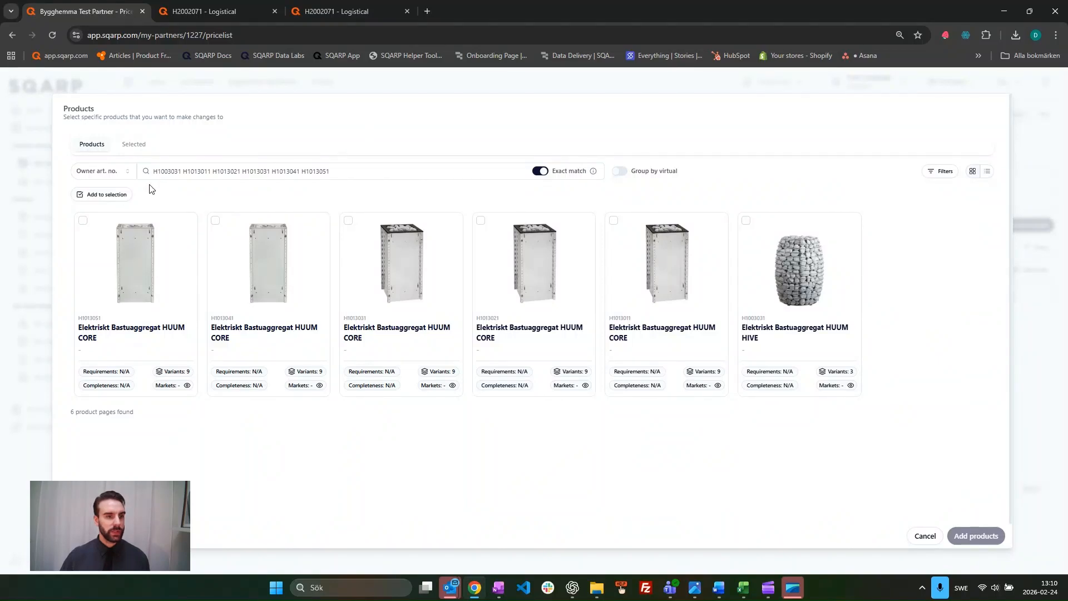
click(112, 197)
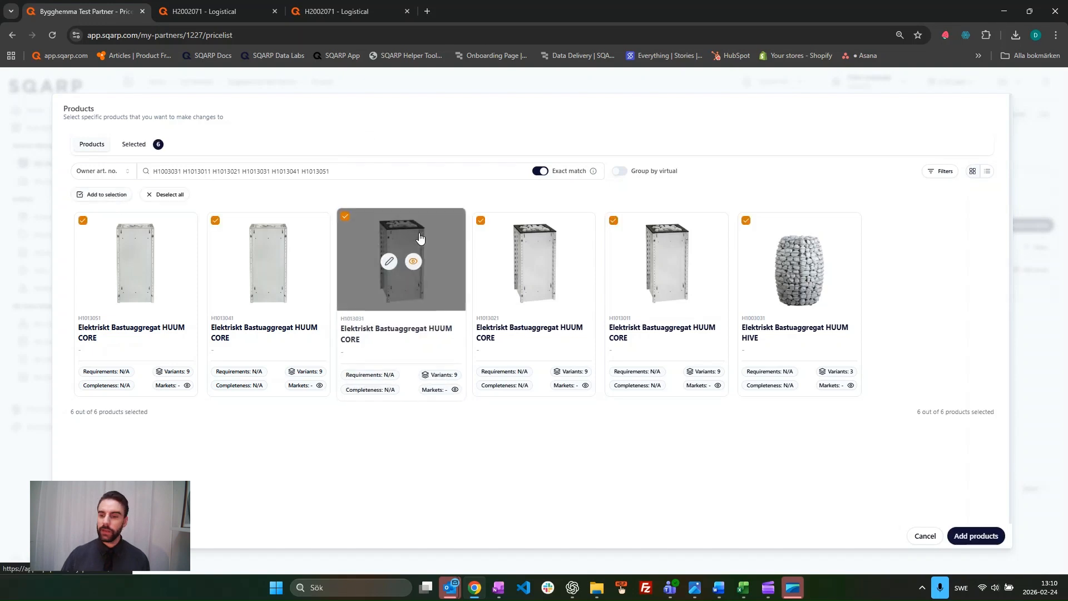
click(968, 543)
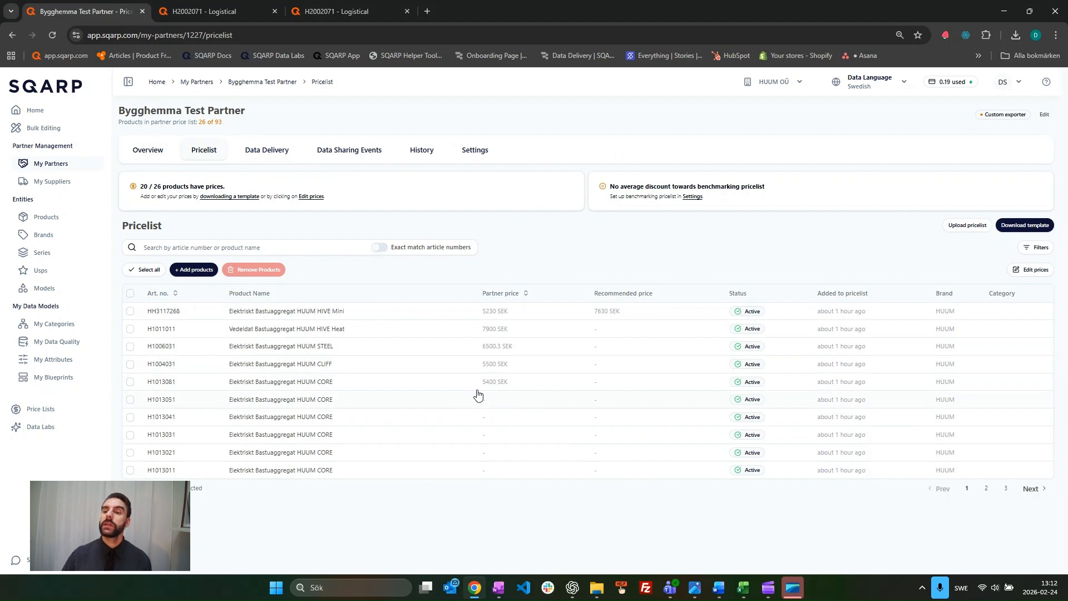
Set the partner price of products H1013051 and H1013041 to 5400 SEK each and save the prices.
click(1036, 271)
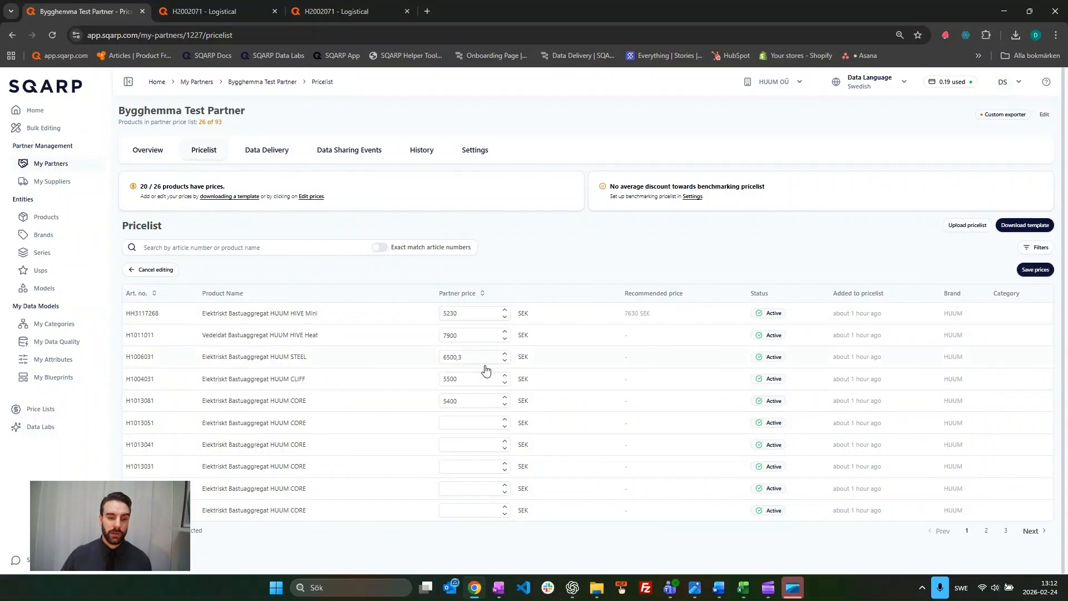
click(449, 423)
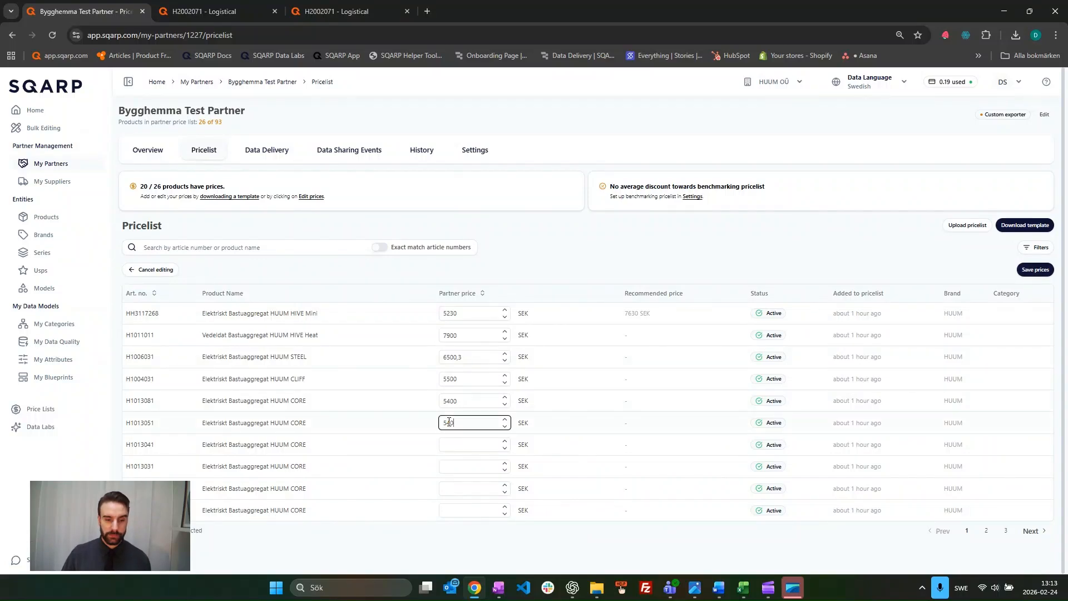
click(454, 443)
text(5400)
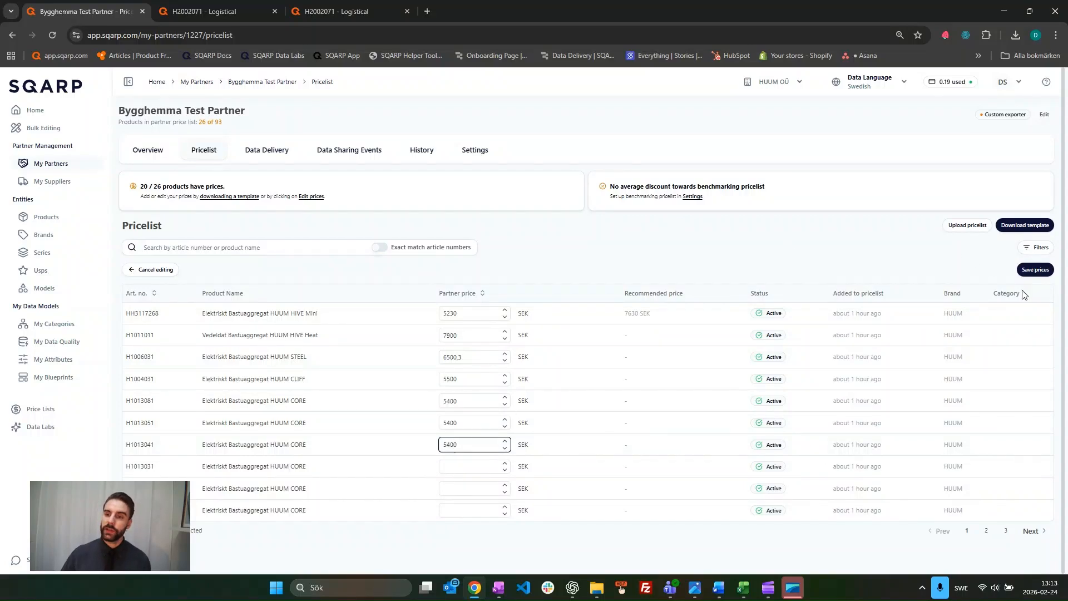
click(1036, 274)
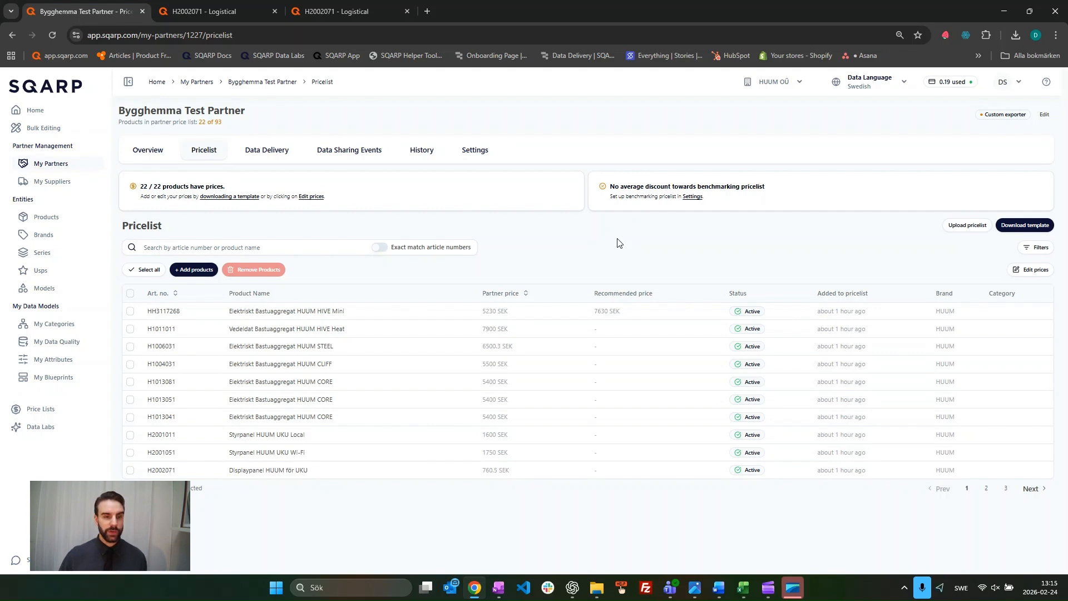
Open the AI classification setup for the partner's data delivery and keep Swedish as the input data language.
click(266, 154)
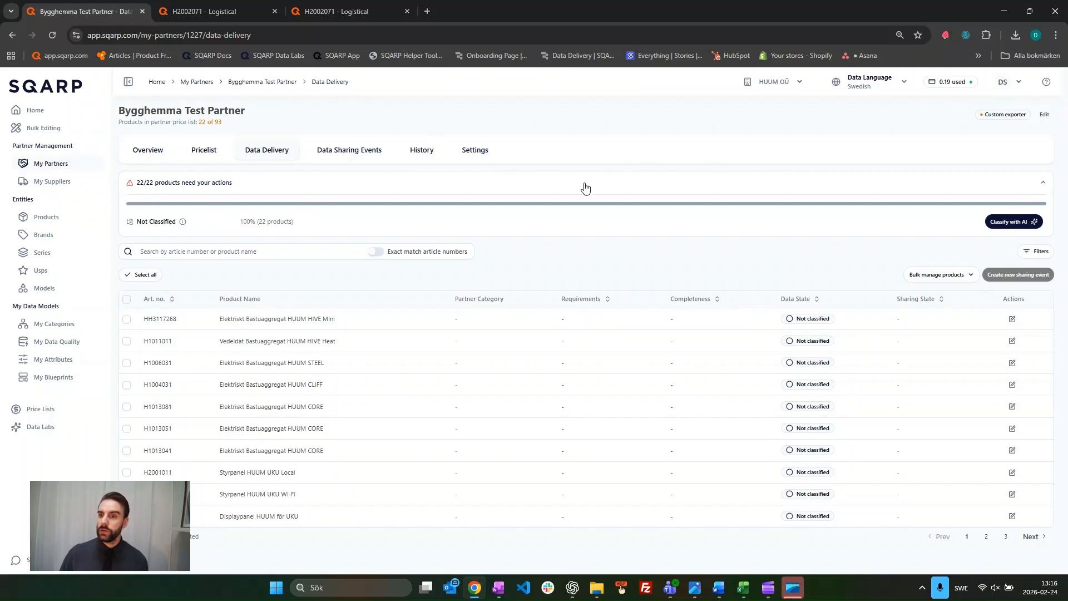
click(1016, 222)
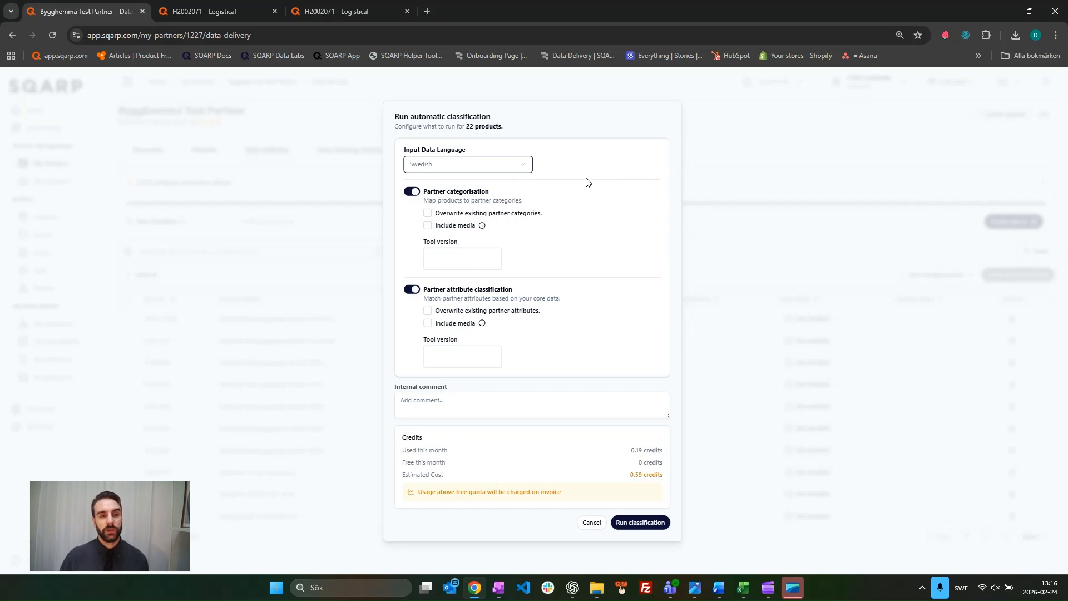
click(518, 167)
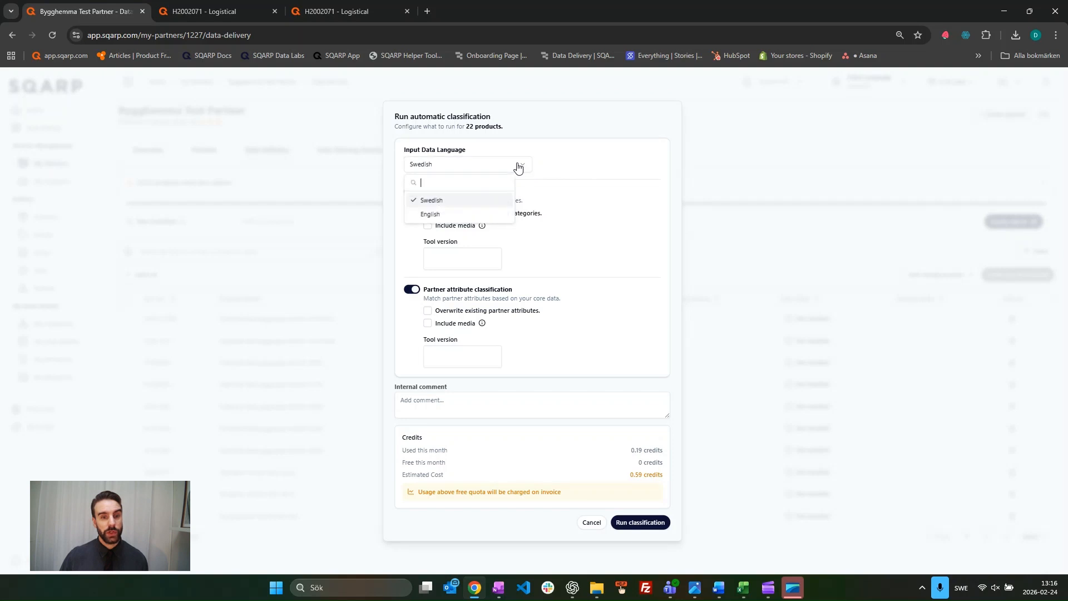
click(560, 202)
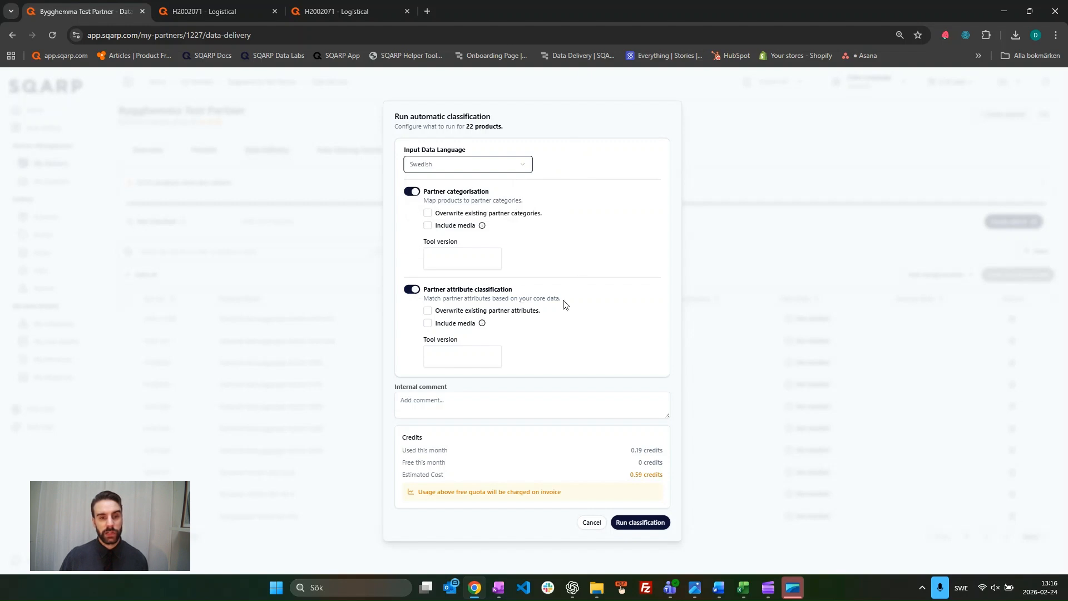
Add the internal comment "Bygghemma Test Partner data labs job" and run the automatic classification.
click(426, 402)
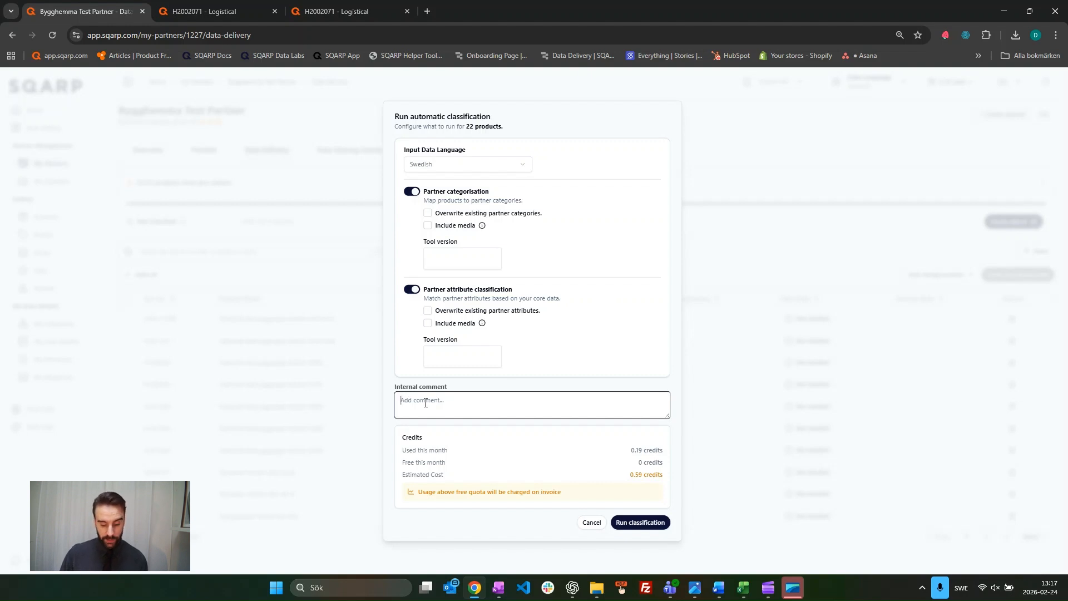
text(Bygghemma T)
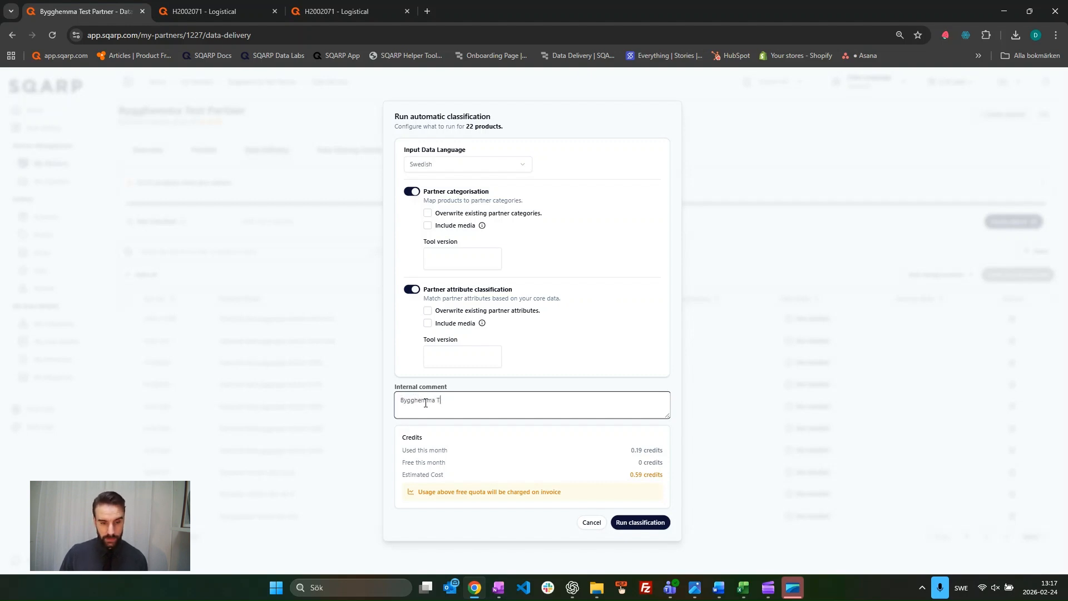
text(est Partner data labds )
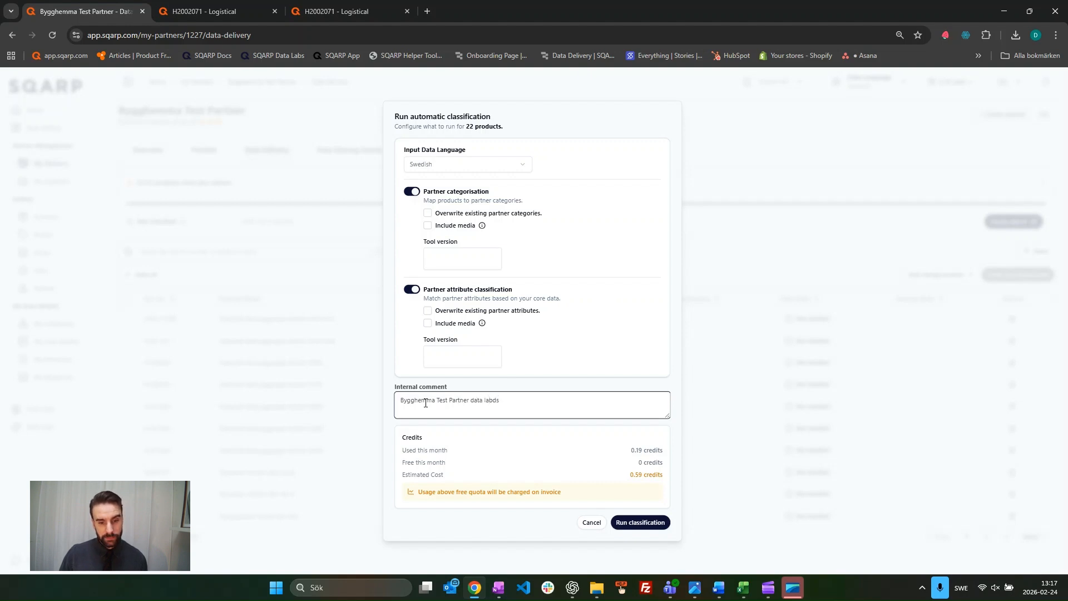
text( job)
click(491, 470)
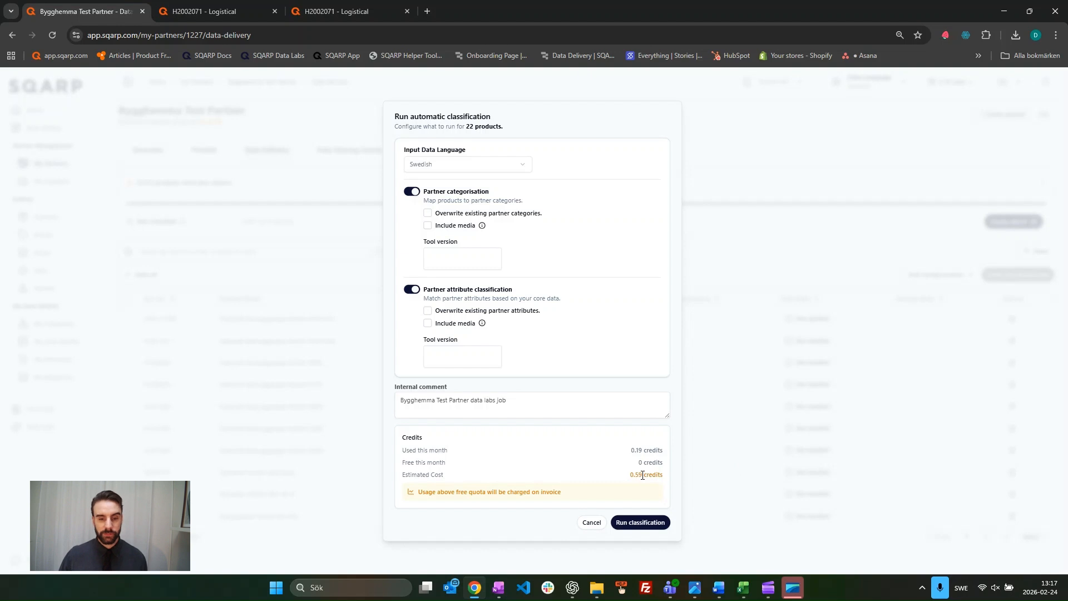
click(638, 524)
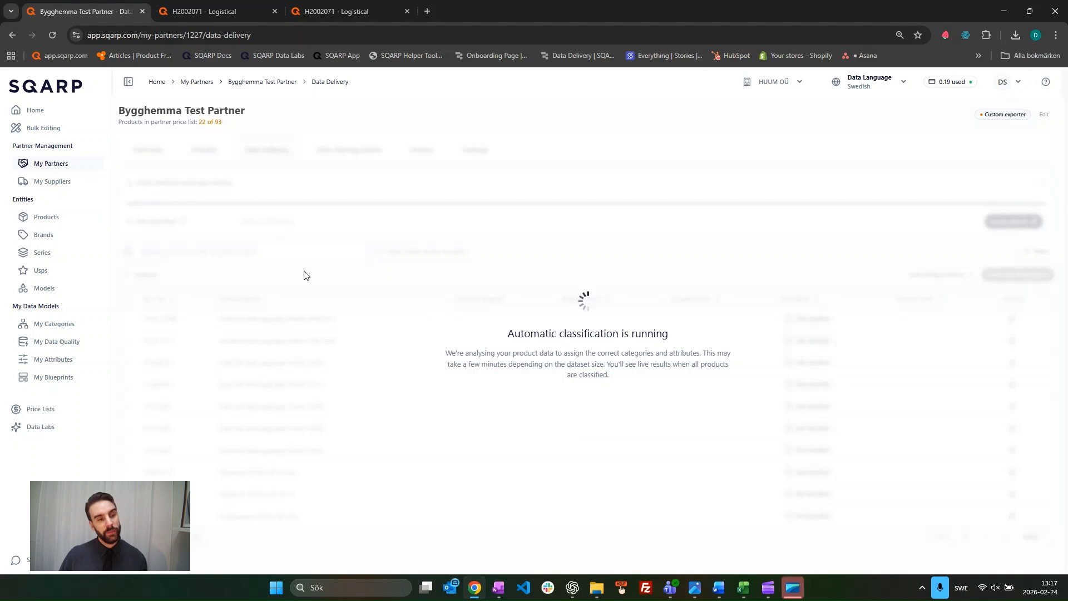
Review the active and completed Data Labs jobs and return to the My Partners overview.
click(45, 430)
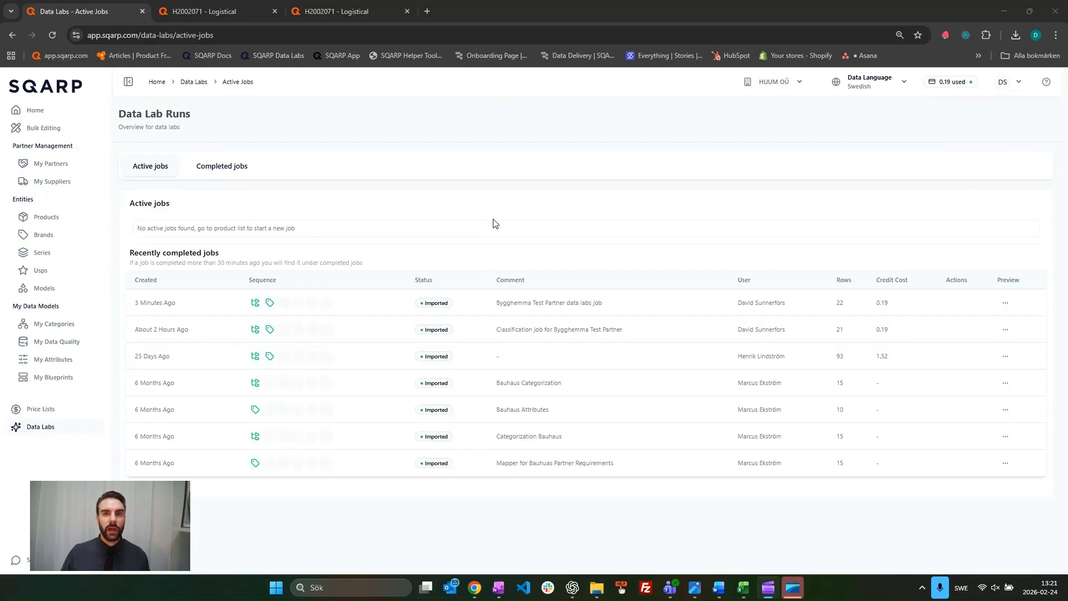
click(227, 171)
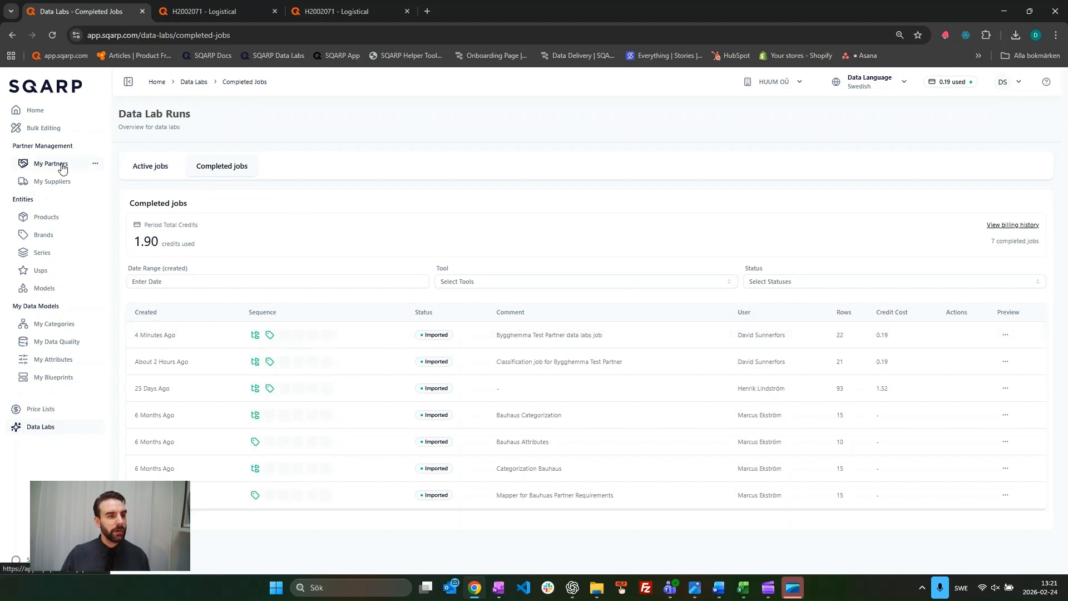
click(61, 165)
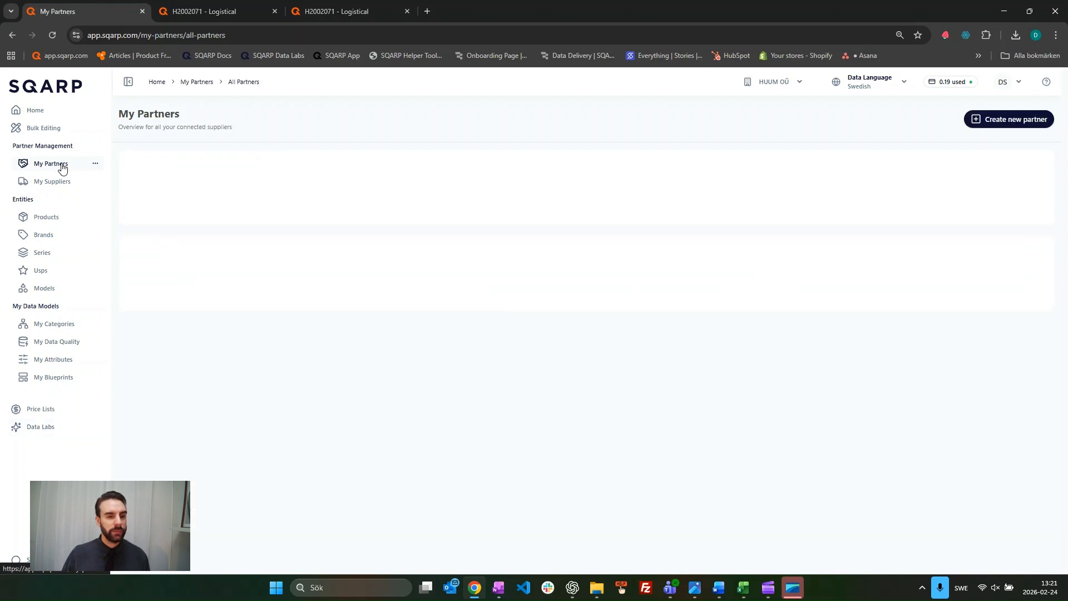
Open Bygghemma Test Partner from the second page of the partner list and examine its data delivery status.
click(587, 488)
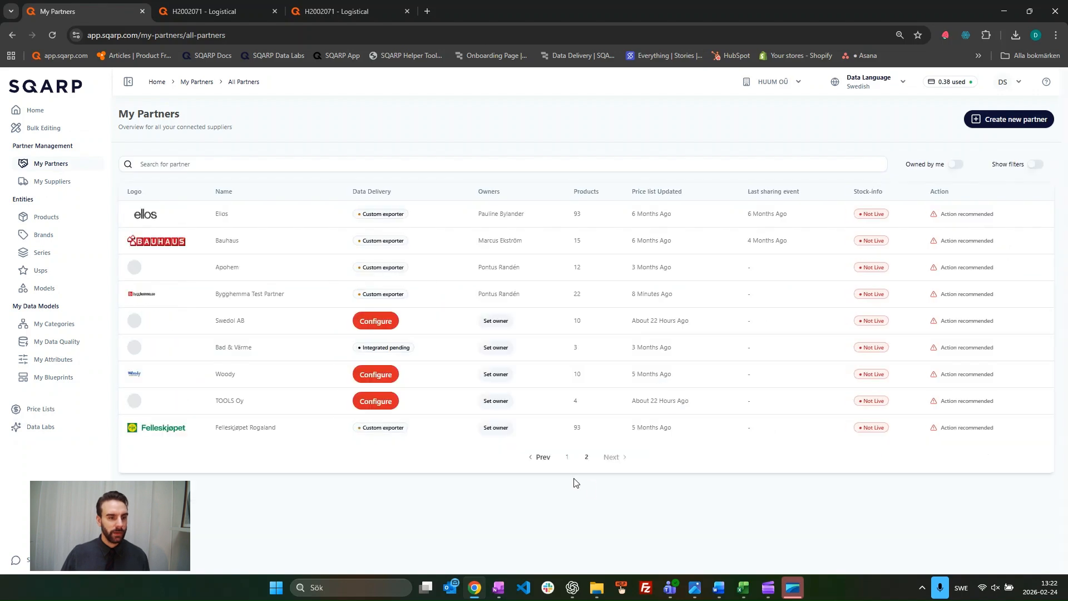
click(529, 297)
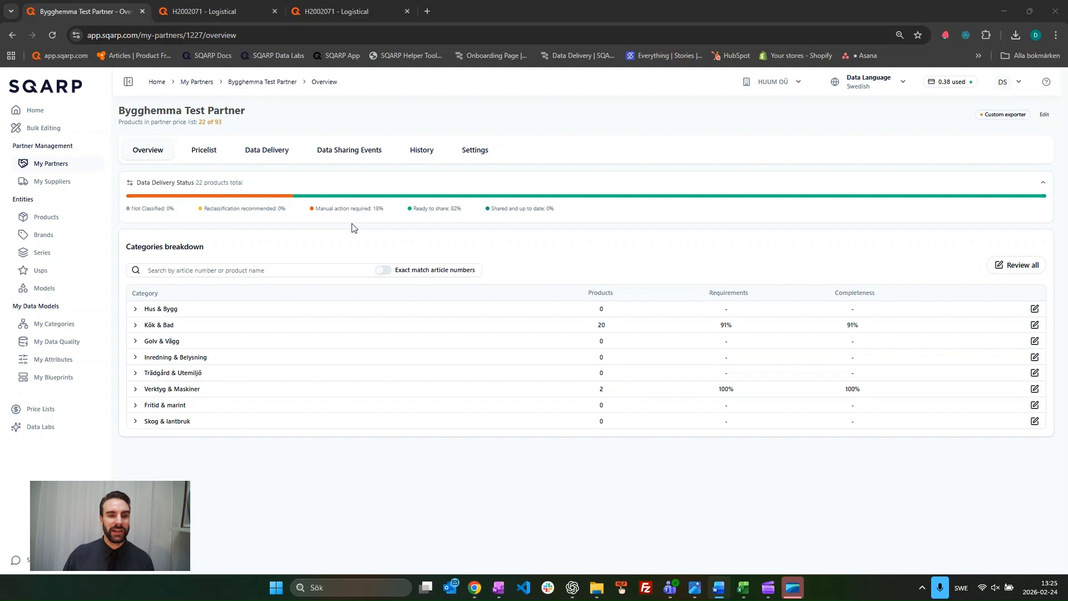
drag(413, 209, 463, 209)
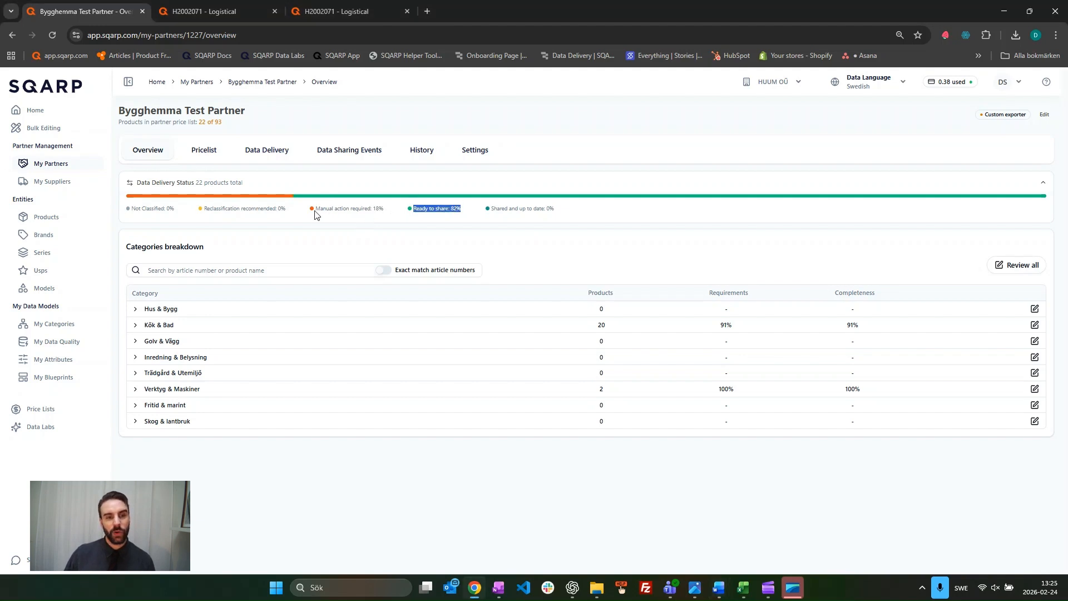
drag(315, 215, 392, 213)
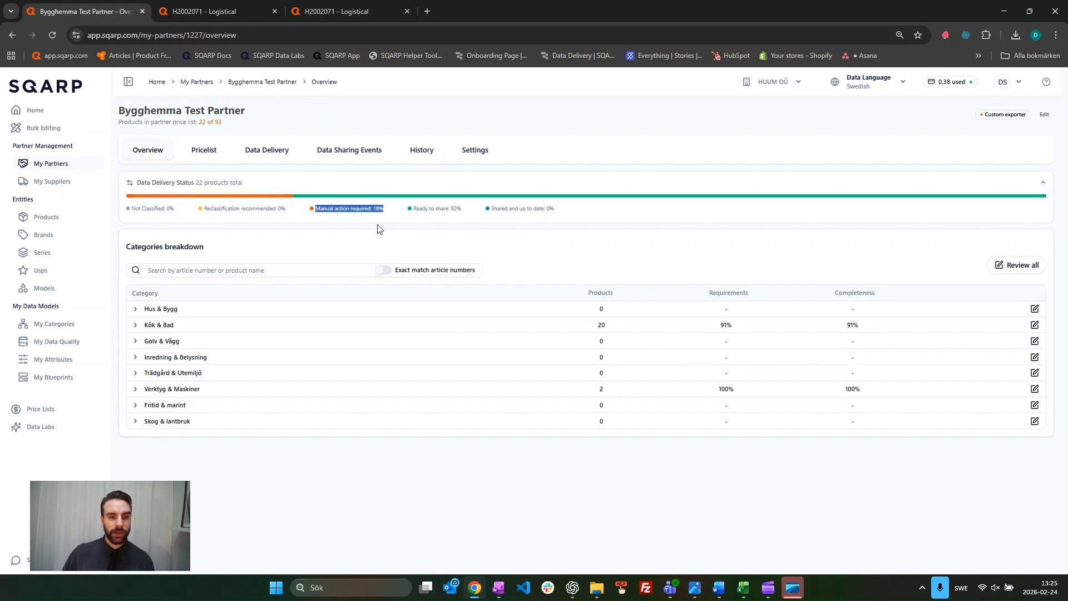
click(378, 228)
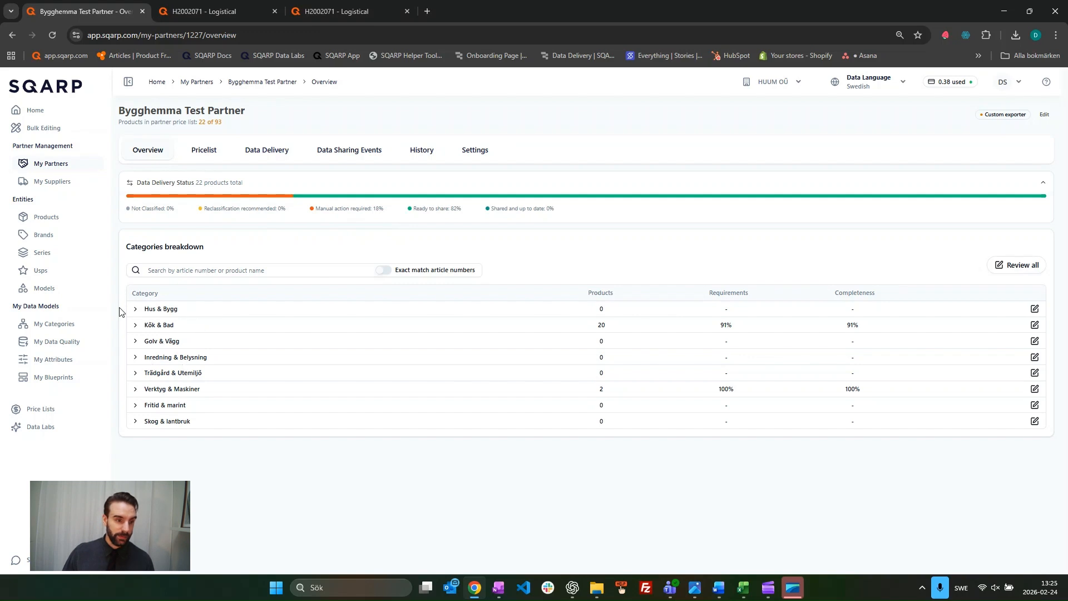
Expand the categories Kök & Bad, Bastu and Bastuaggregat, and check the requirements breakdown of Vedeldat bastuaggregat.
click(136, 328)
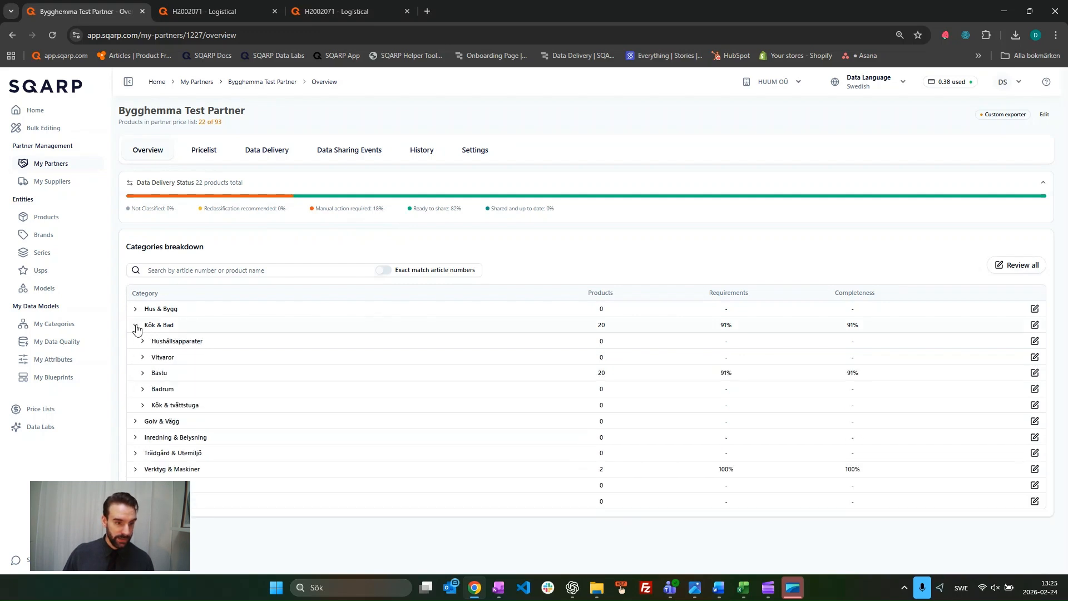
click(142, 376)
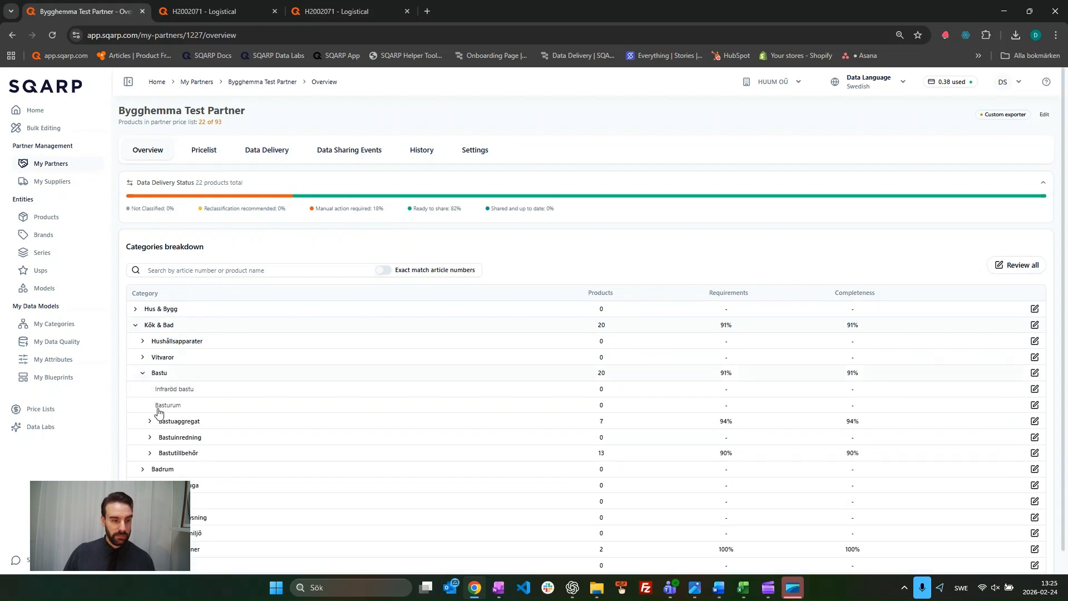
click(150, 424)
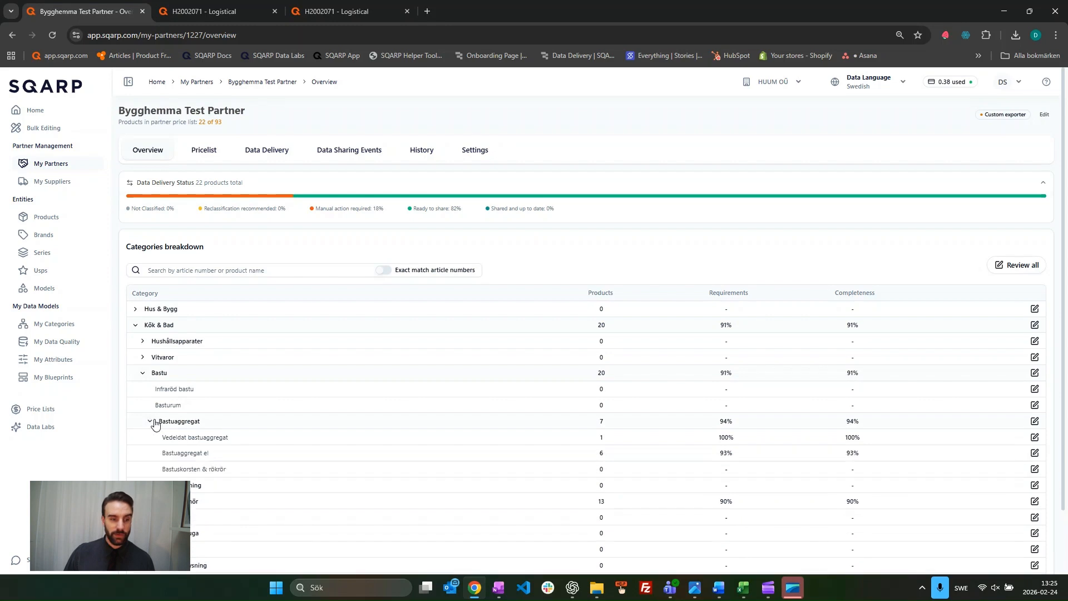
scroll(346, 328, down, 1)
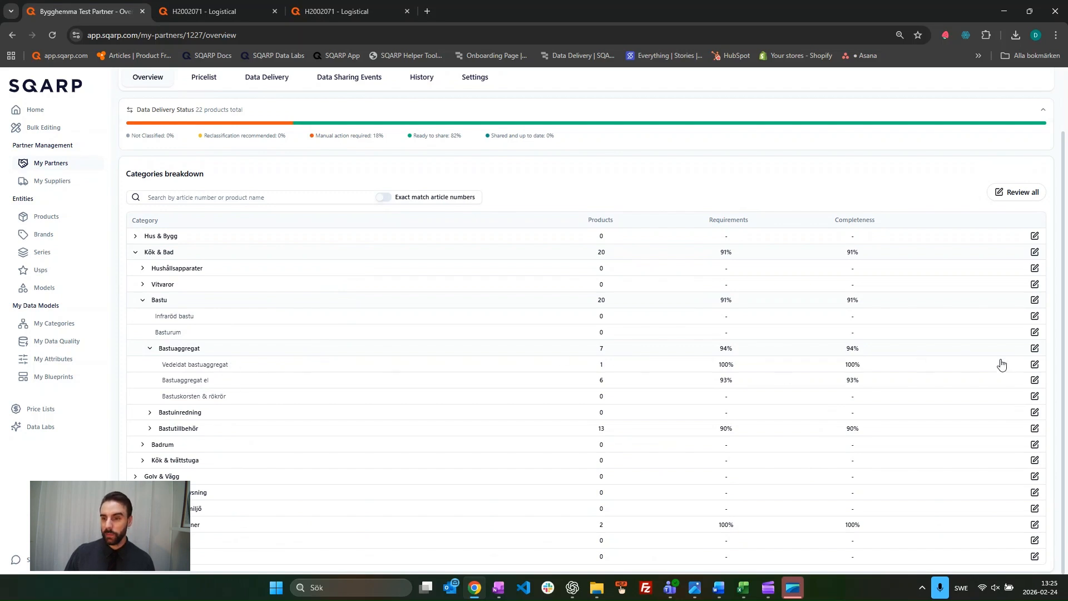
click(1034, 365)
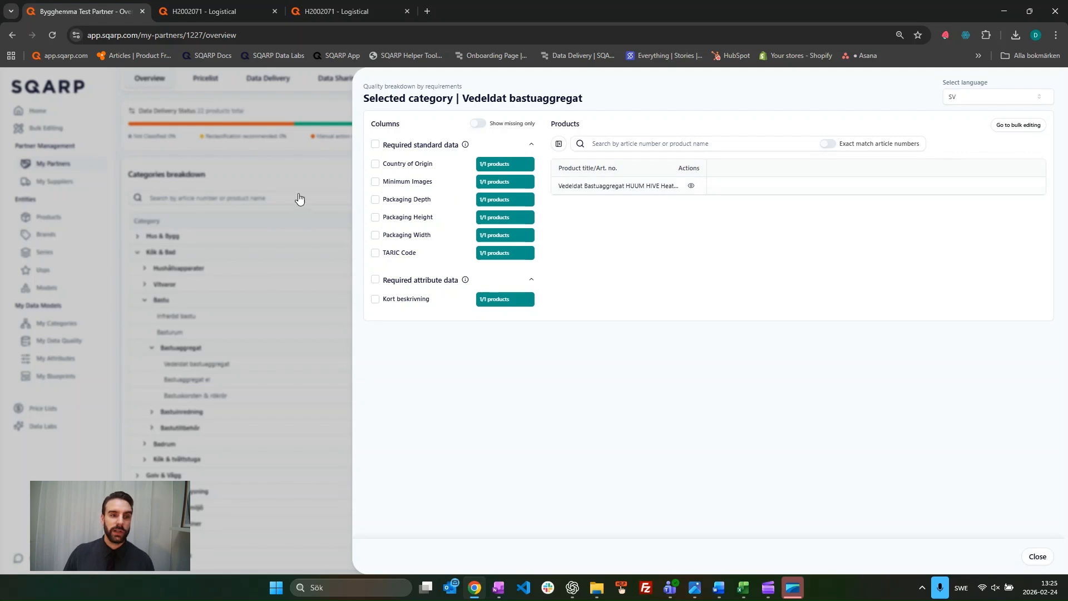
click(279, 188)
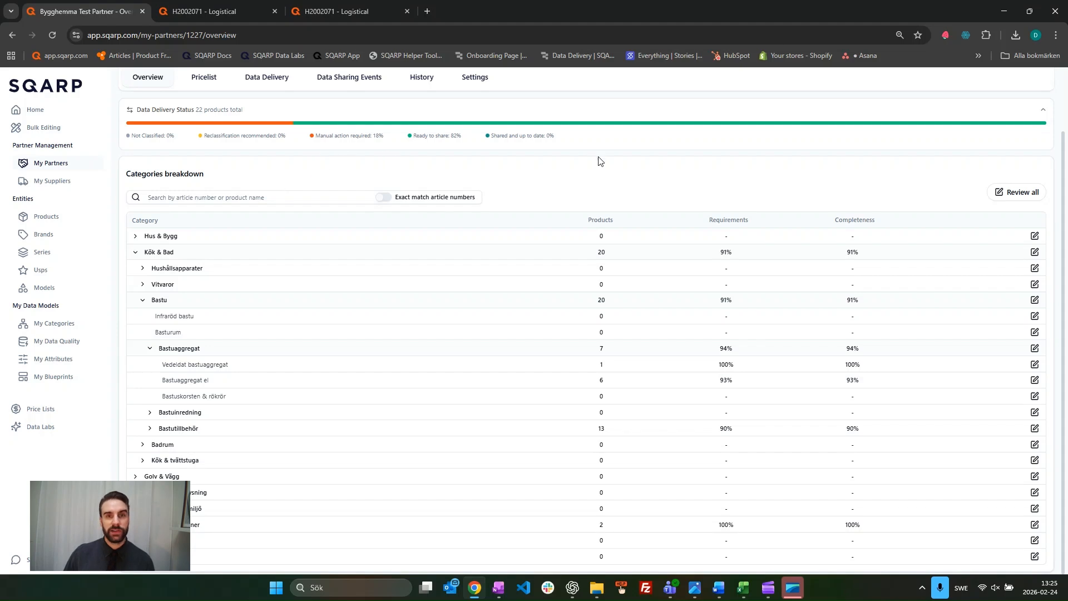
Review all categories for missing requirements only, displaying every required standard data column for the products.
click(1022, 195)
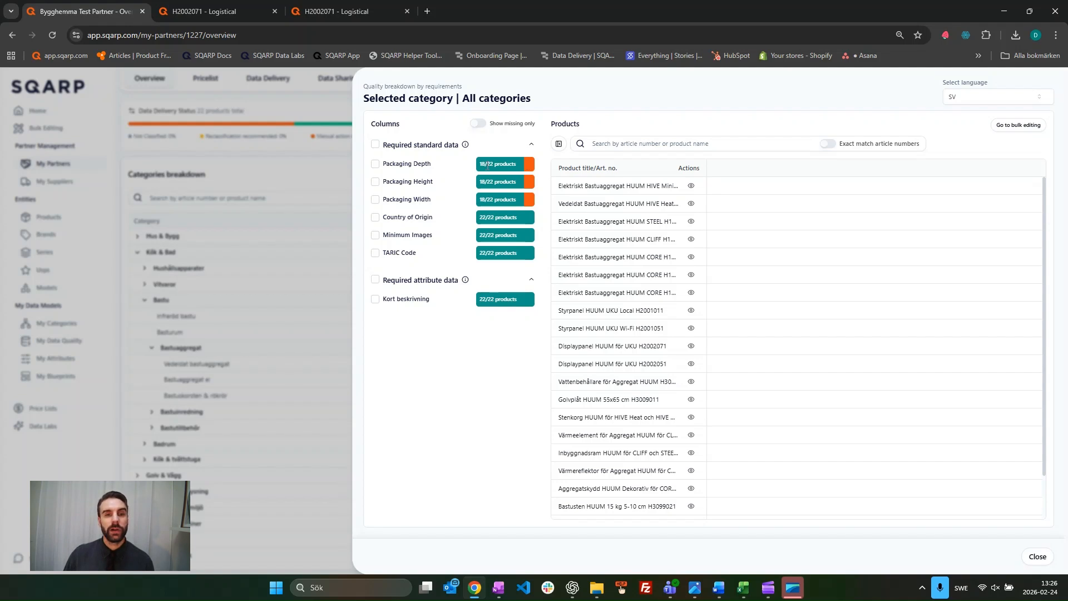
click(477, 124)
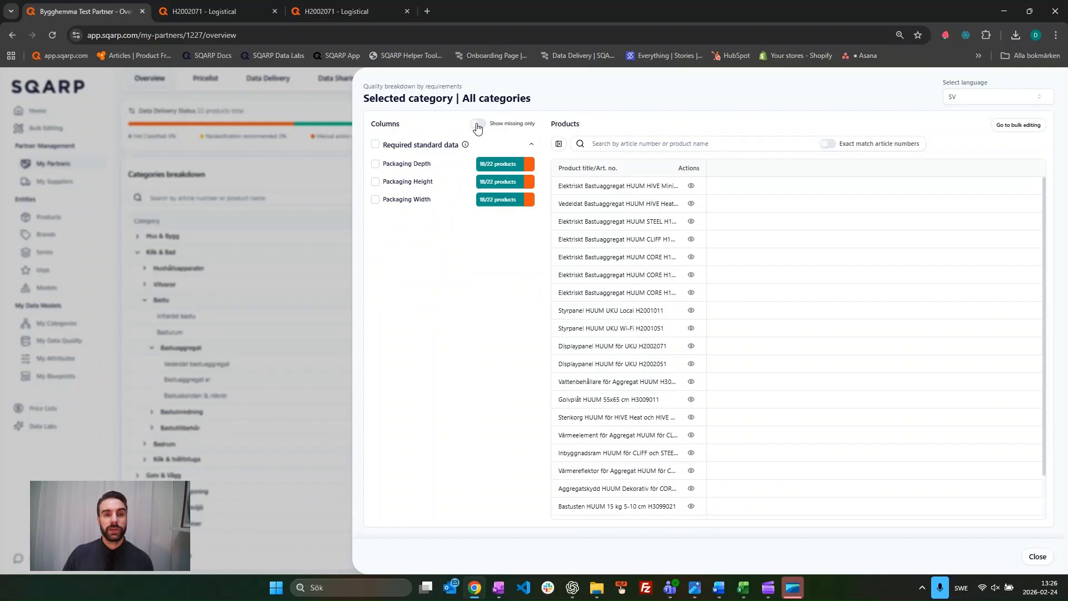
click(376, 146)
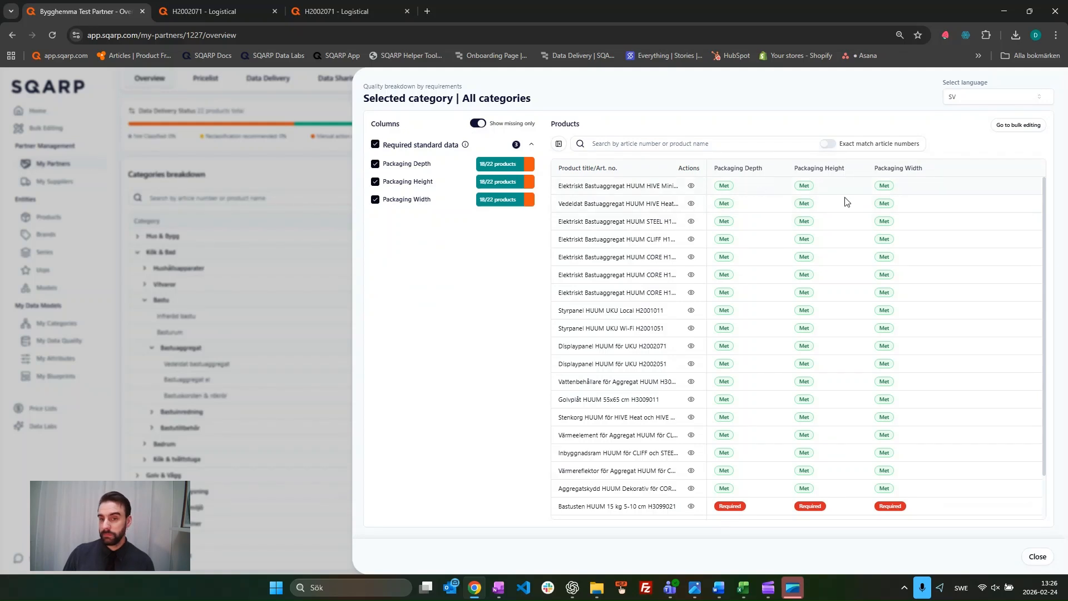
scroll(787, 230, down, 1)
scroll(788, 231, down, 1)
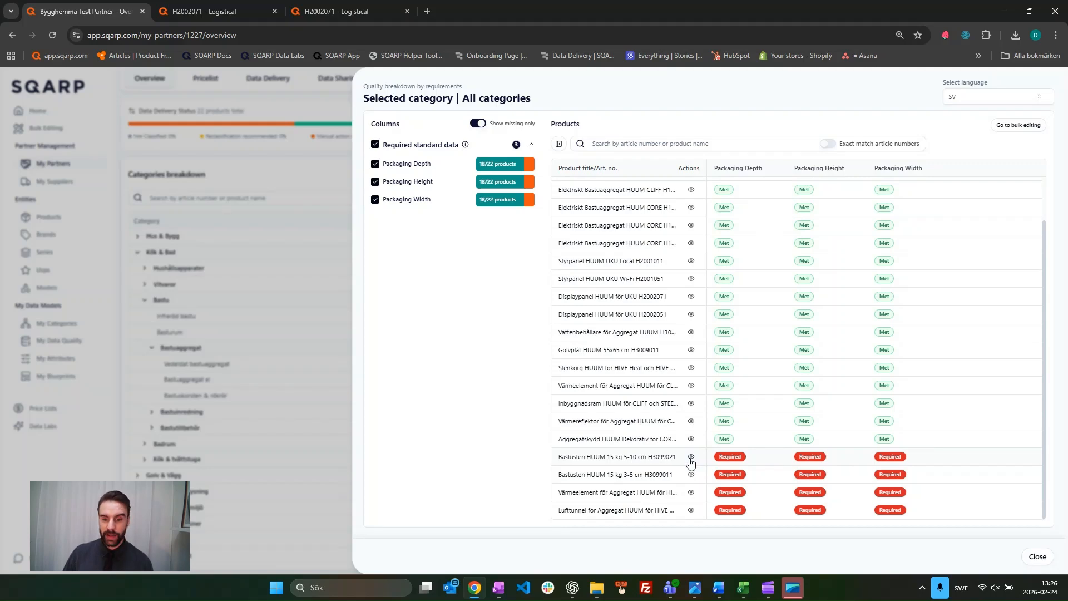
Open the product page of Bastusten HUUM 15 kg 5-10 cm (H3099021) and check its packaging height, depth and width.
click(691, 457)
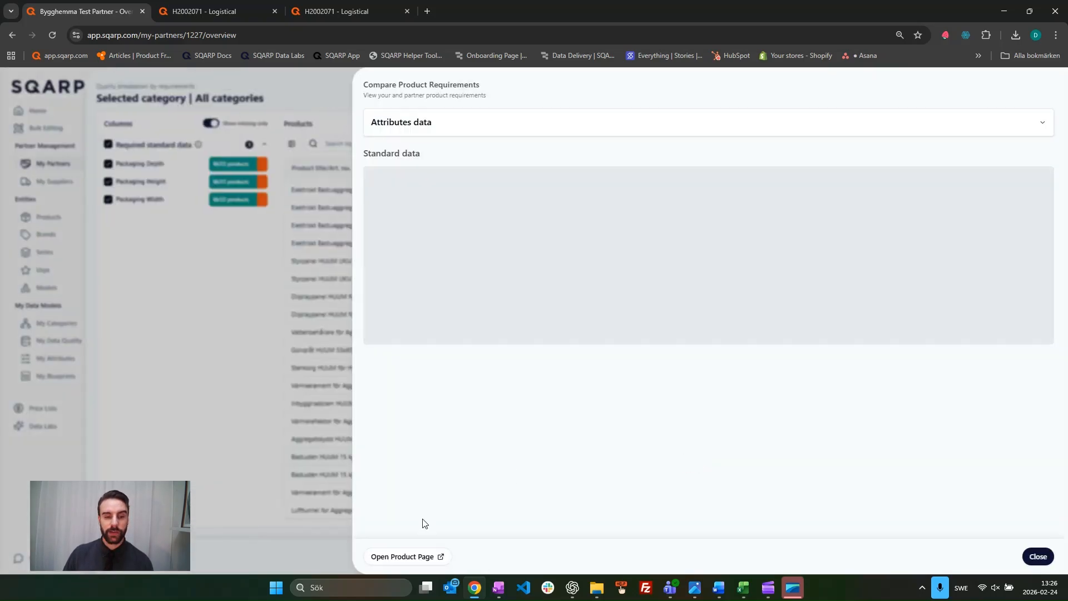
click(381, 557)
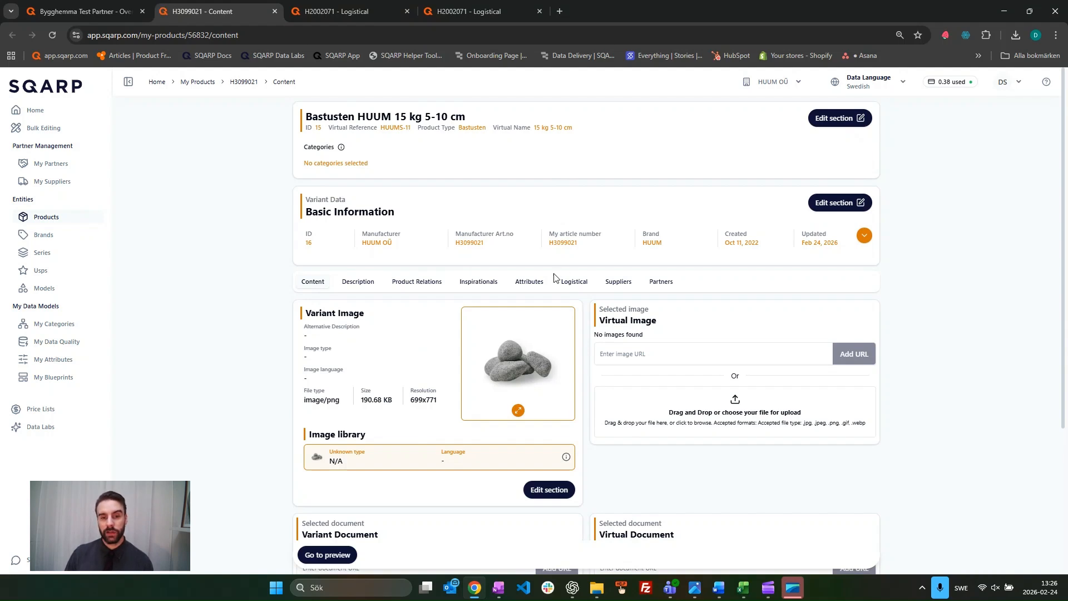
click(573, 282)
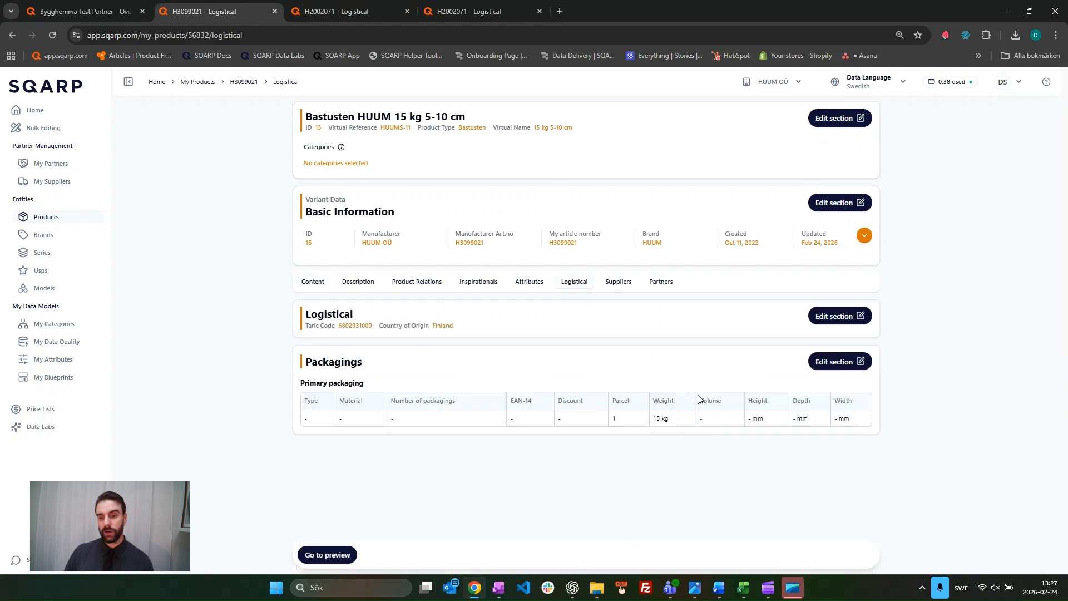
drag(751, 417, 857, 415)
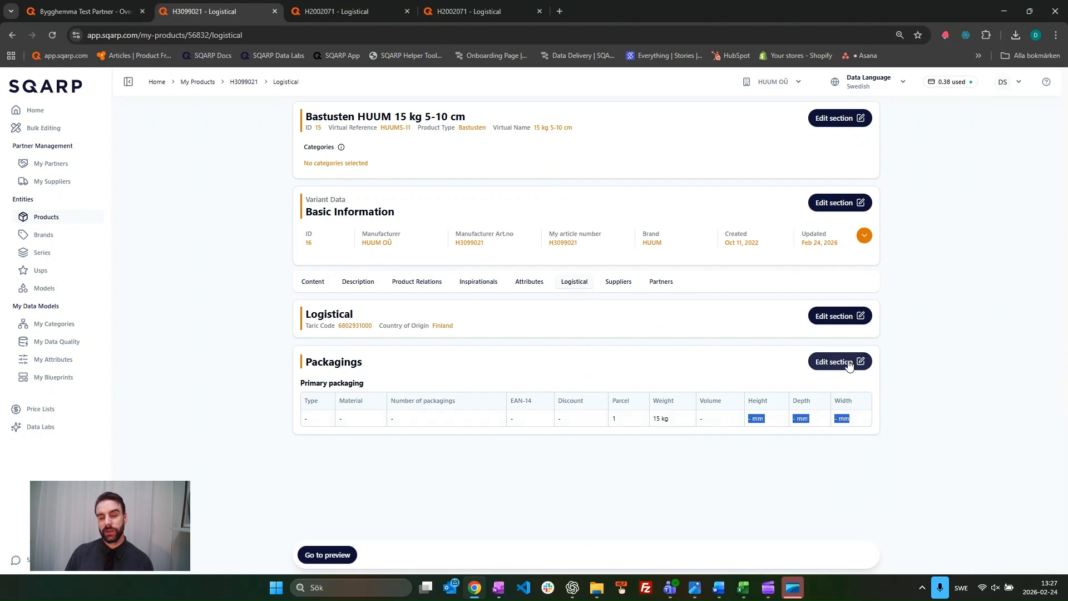
click(699, 352)
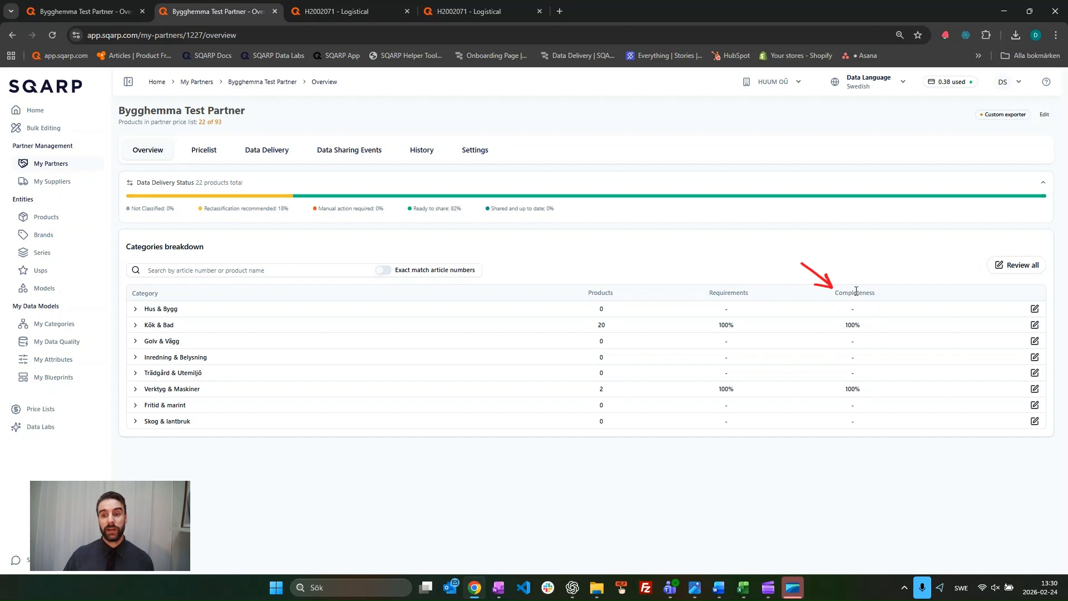
Check category completeness in the partner overview and dismiss the recommended reclassification in the partner's data delivery.
double_click(853, 291)
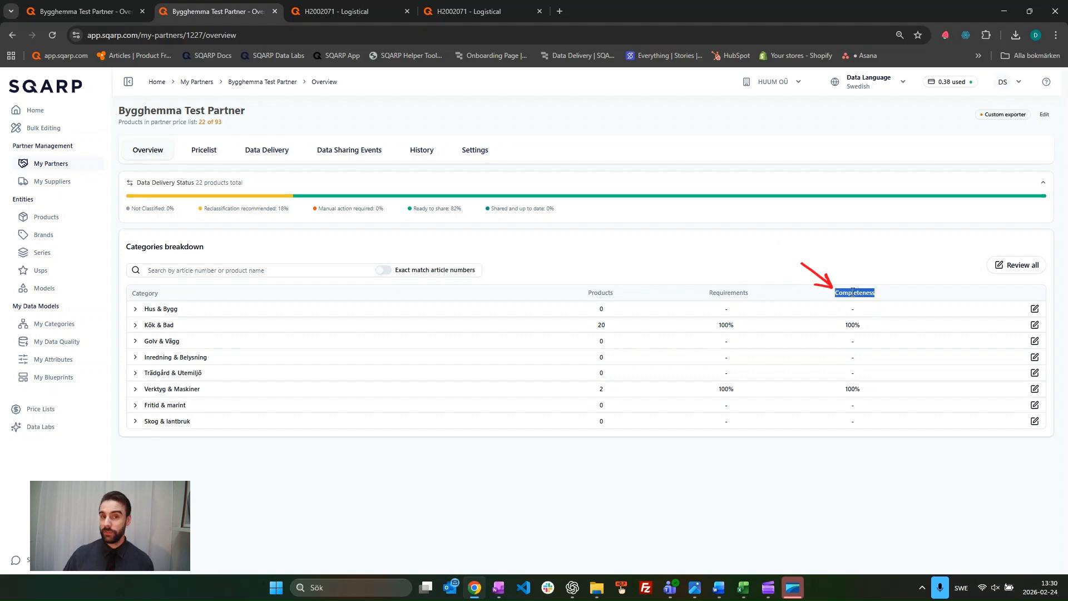
click(785, 255)
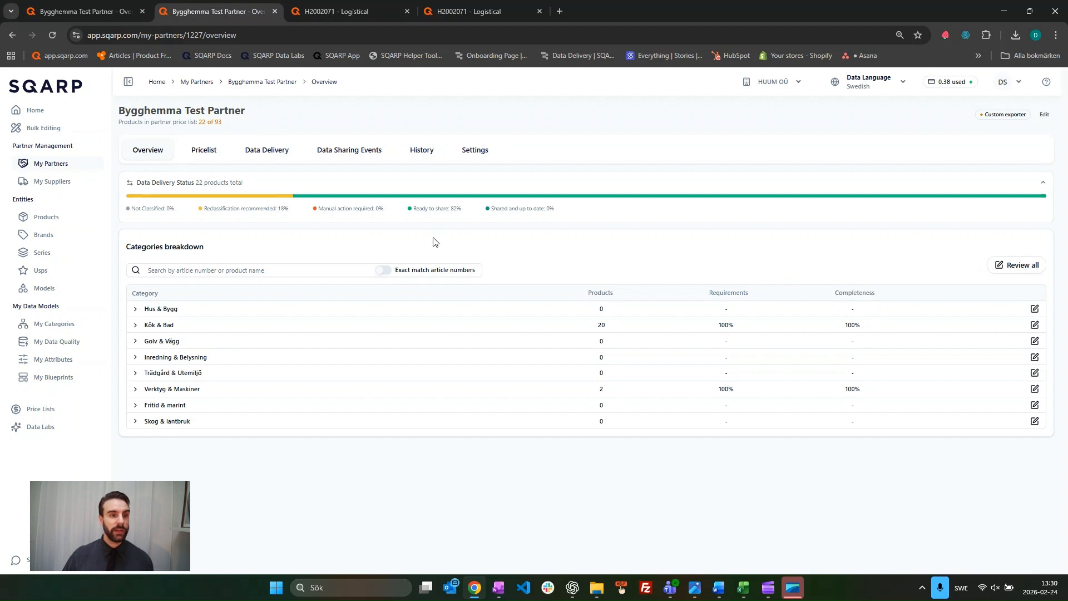
click(257, 154)
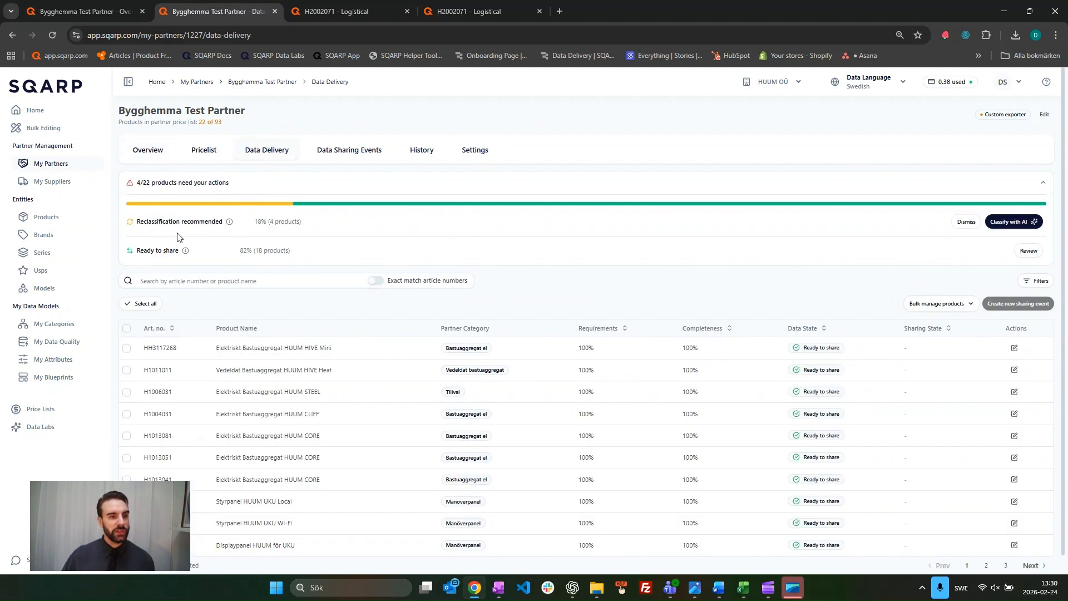
double_click(156, 222)
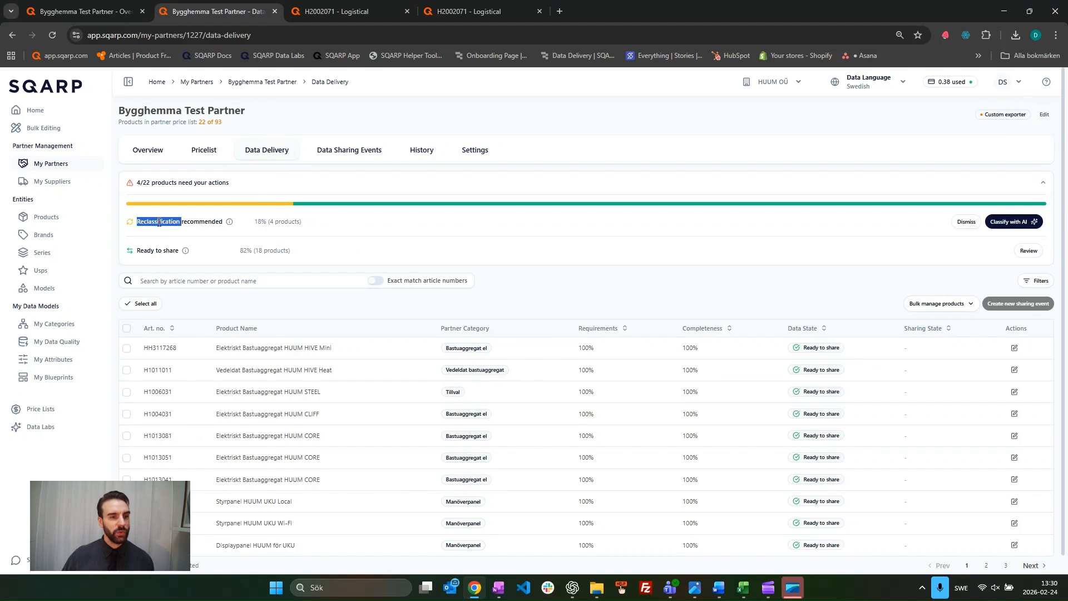
click(274, 223)
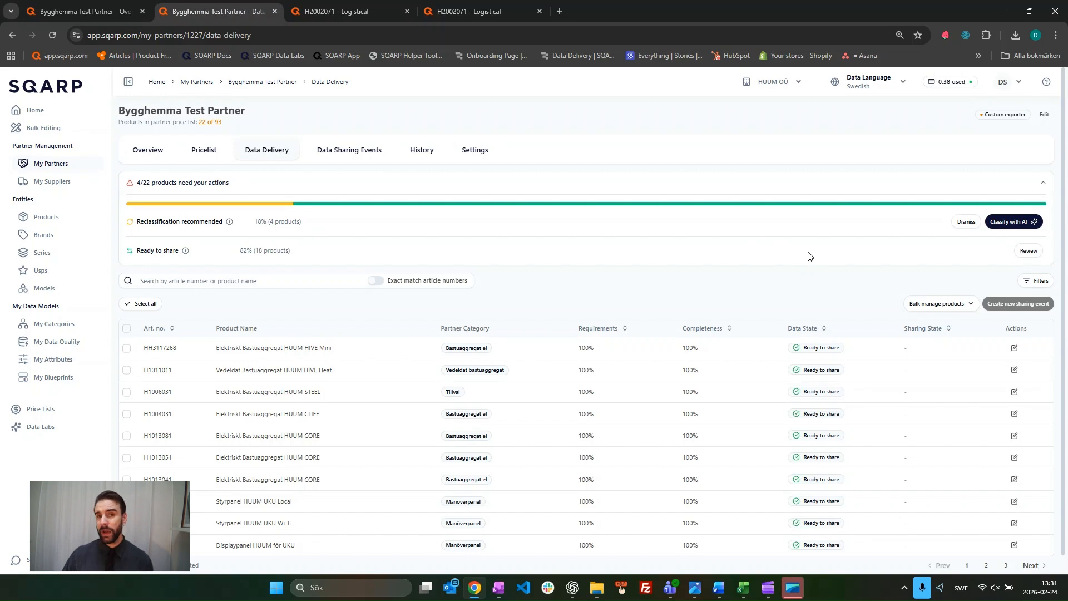
click(962, 224)
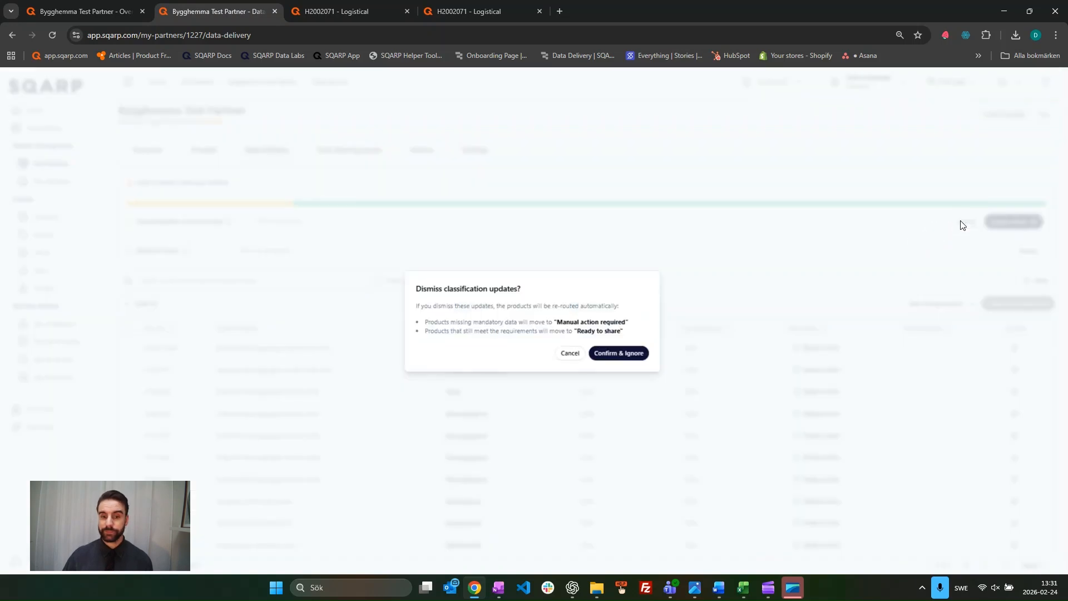
click(637, 354)
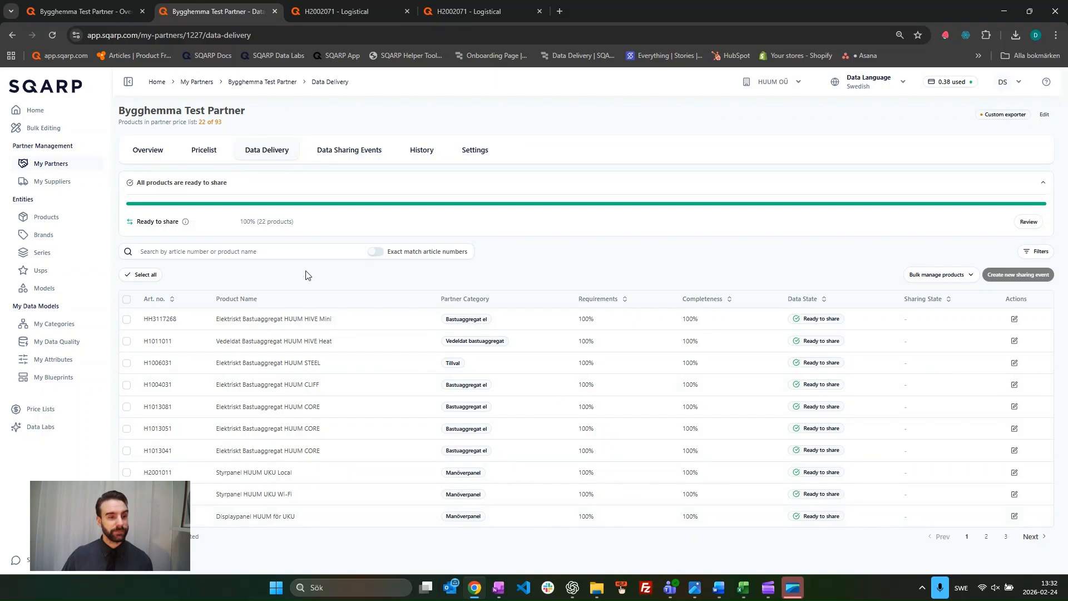
Create a Custom Partner Export sharing event for all products with the comment "Bygghemma Test partner export 22 articles" and open the sharing events list.
click(146, 278)
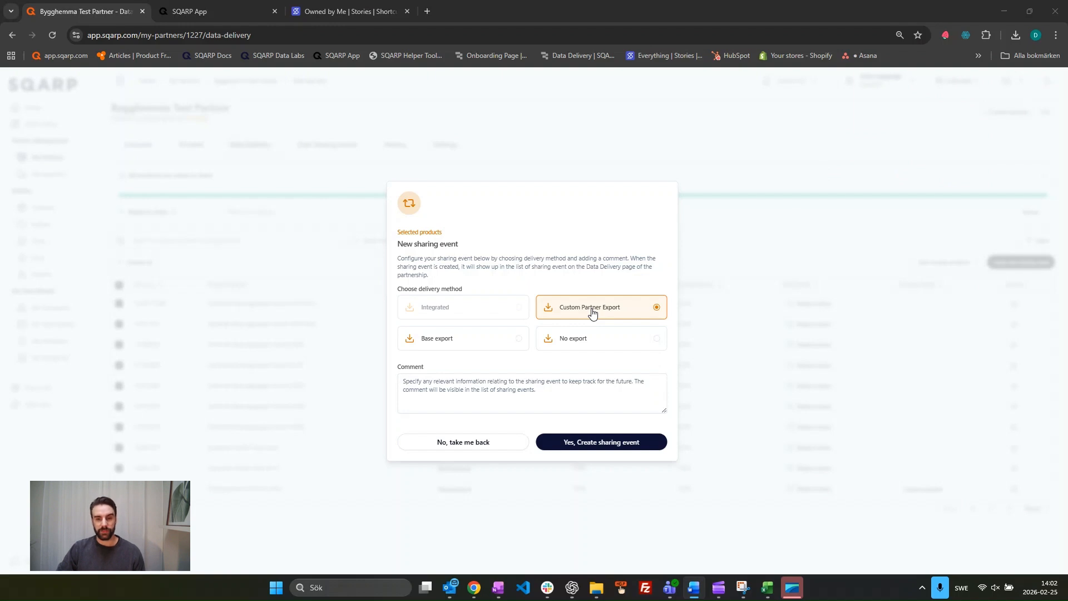
click(463, 390)
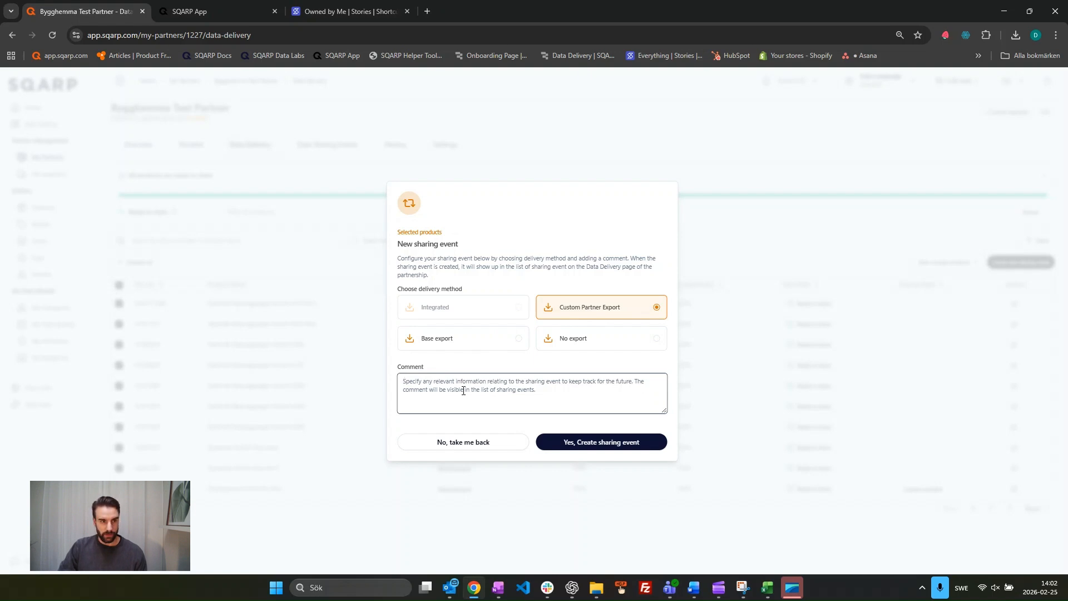
text(Bygghemma T)
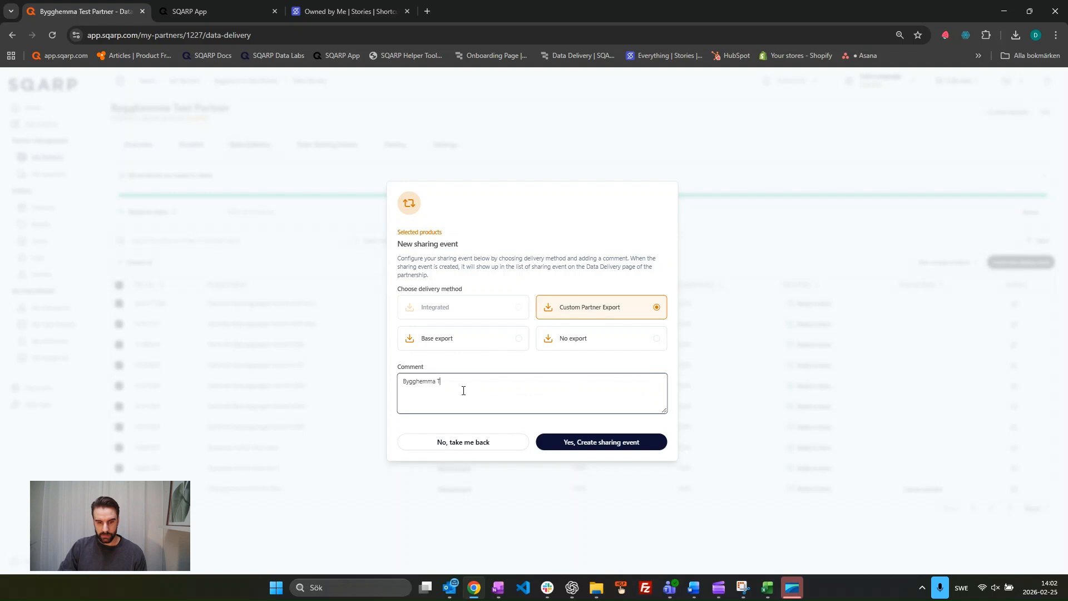
text(est part)
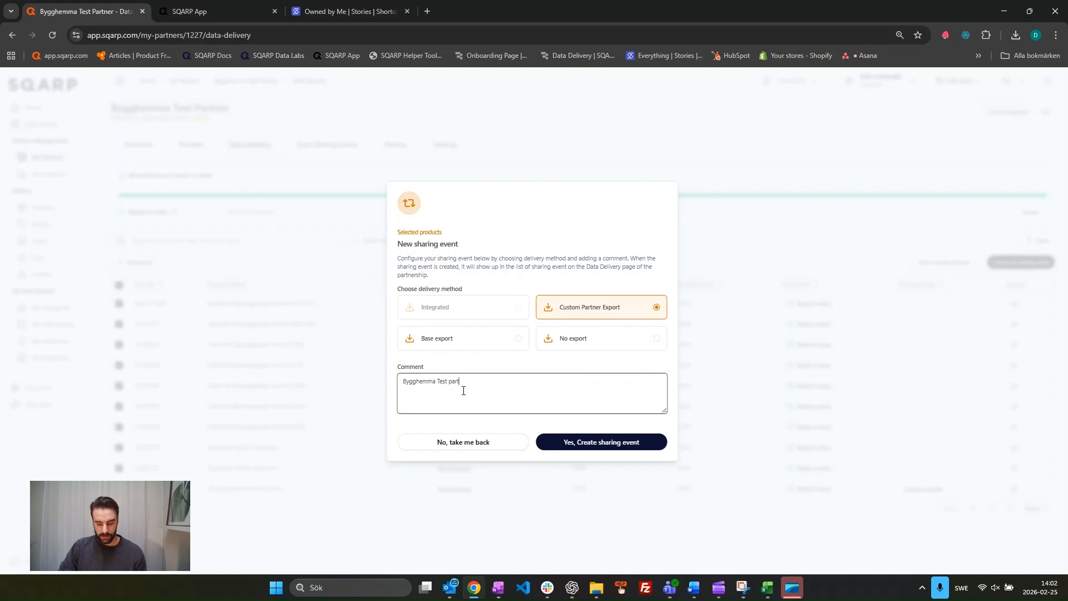
text(ner export 22 ar)
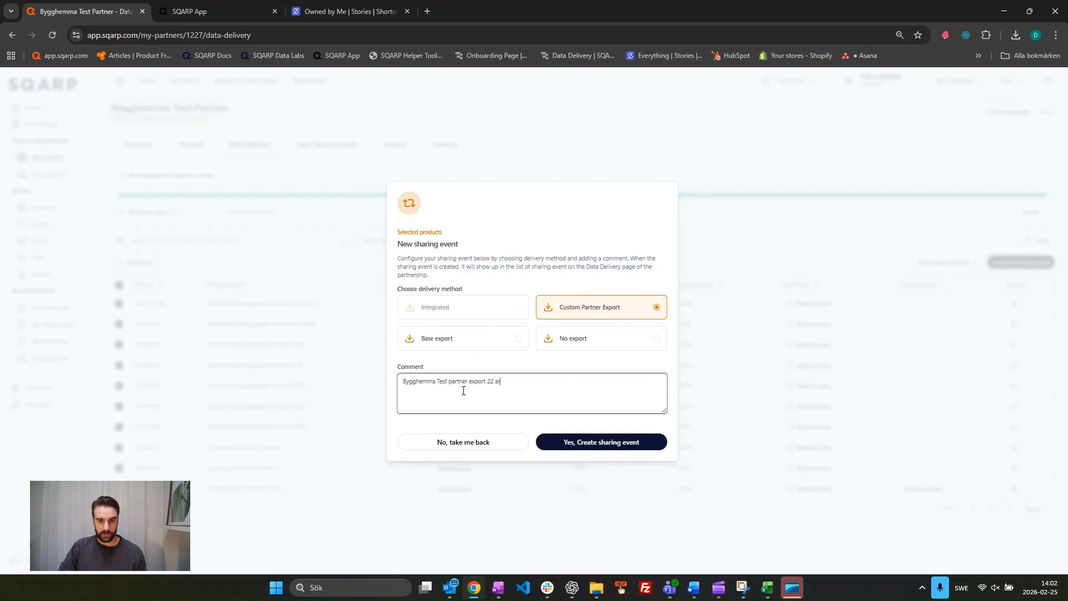
text(ticles)
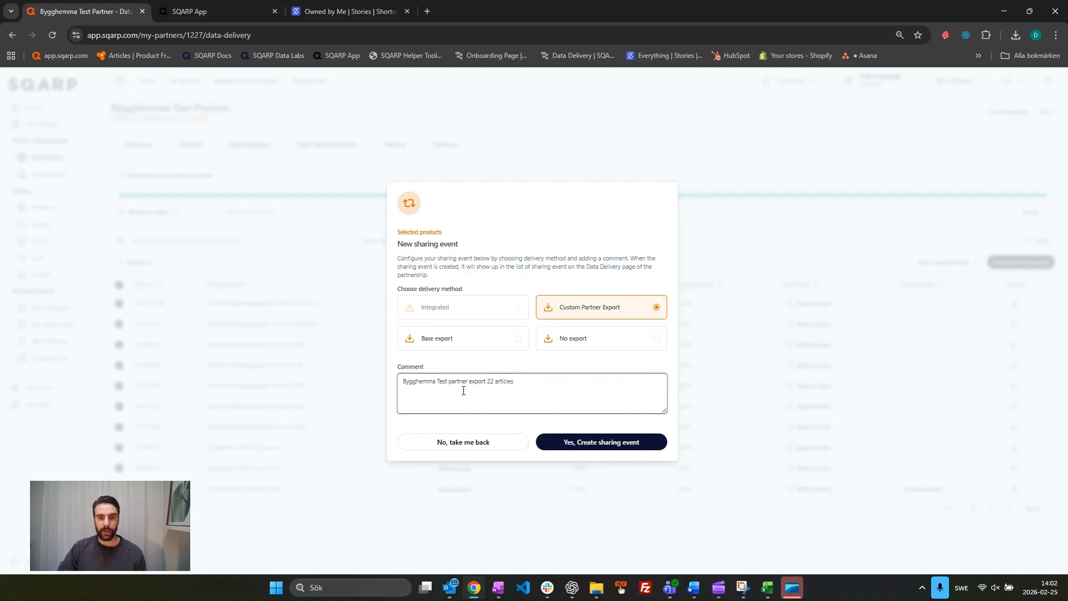
click(578, 443)
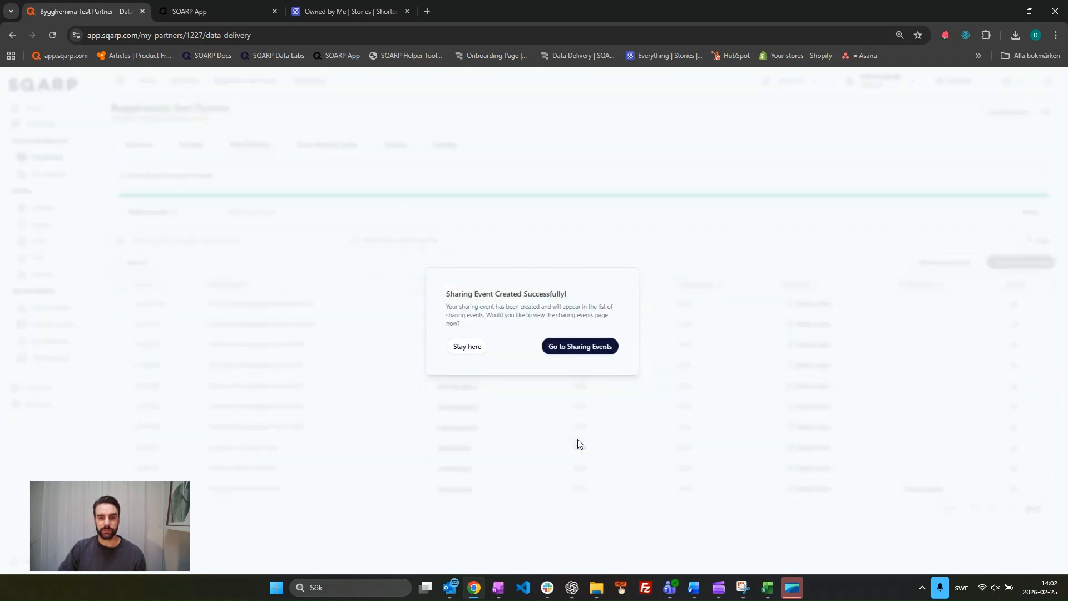
click(579, 347)
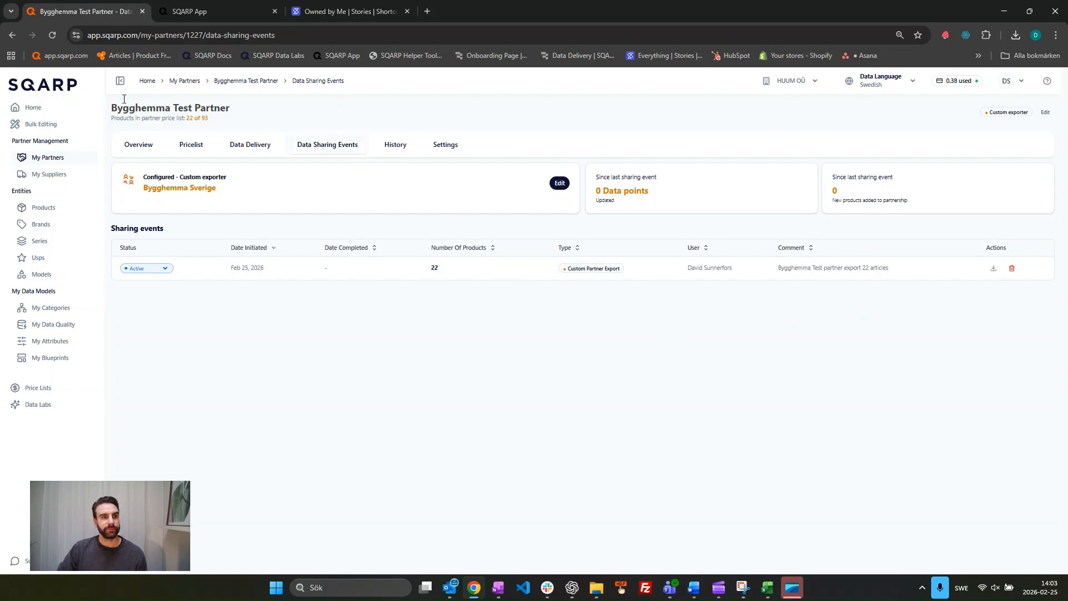
Reload the sharing events, download the export package of the "Bygghemma Test partner export 22 articles" event and show the recent downloads.
click(56, 36)
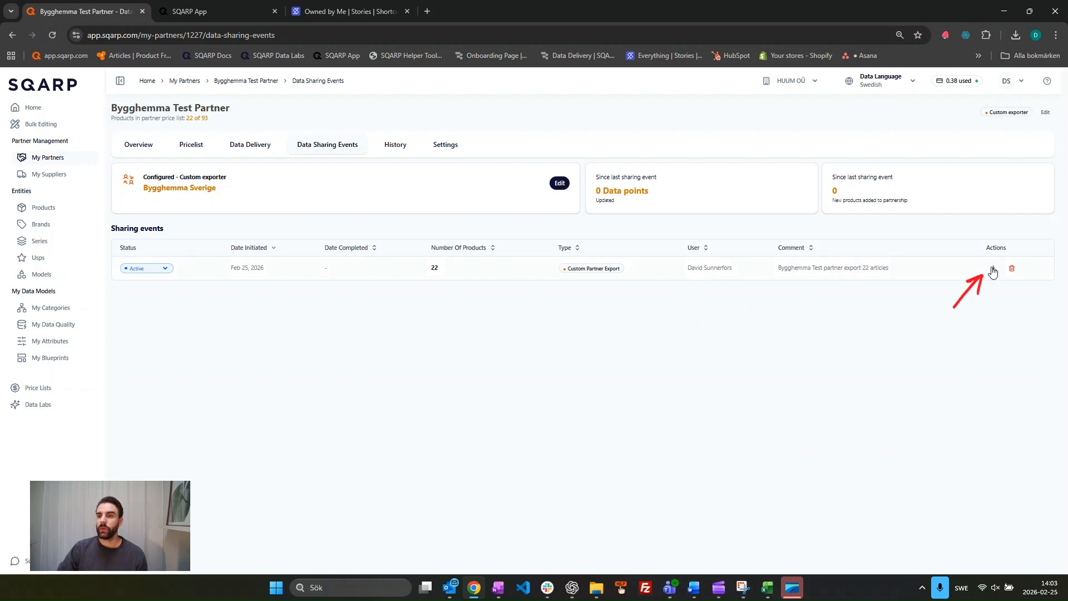
click(993, 270)
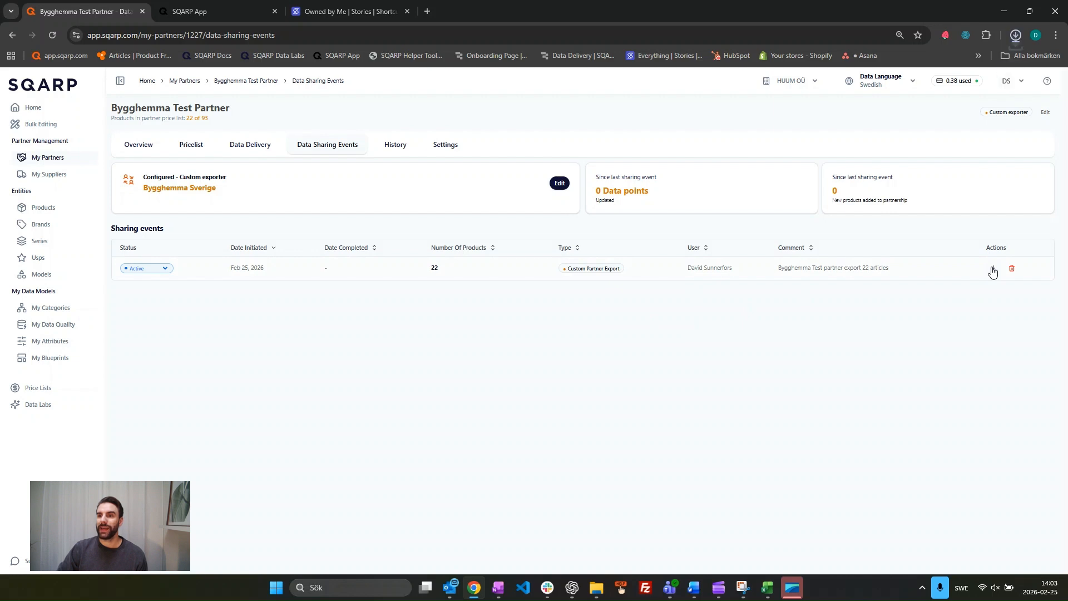
click(1015, 36)
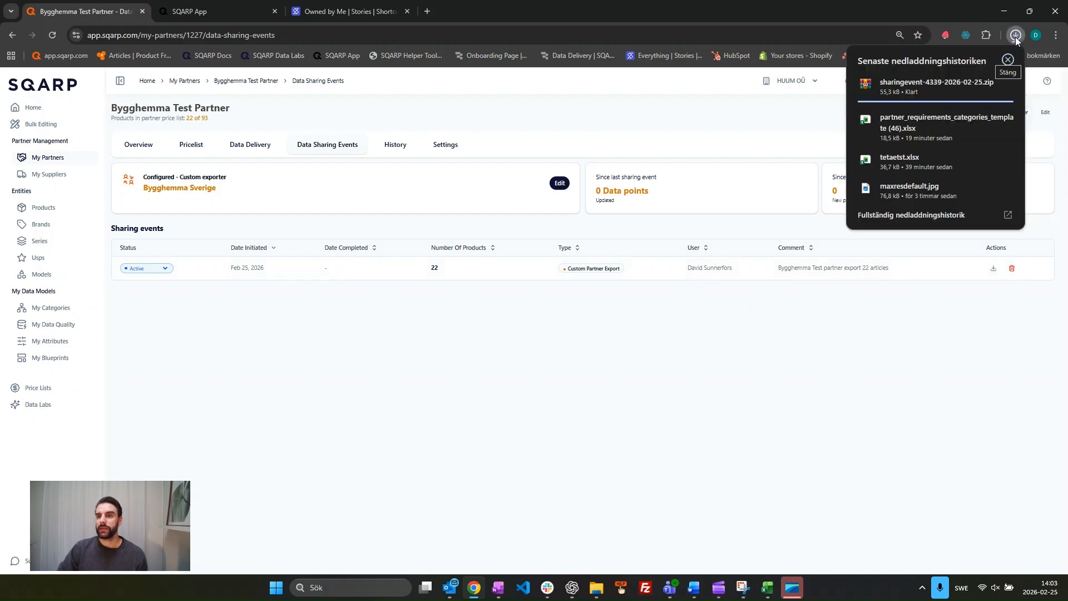
mouse_move(905, 90)
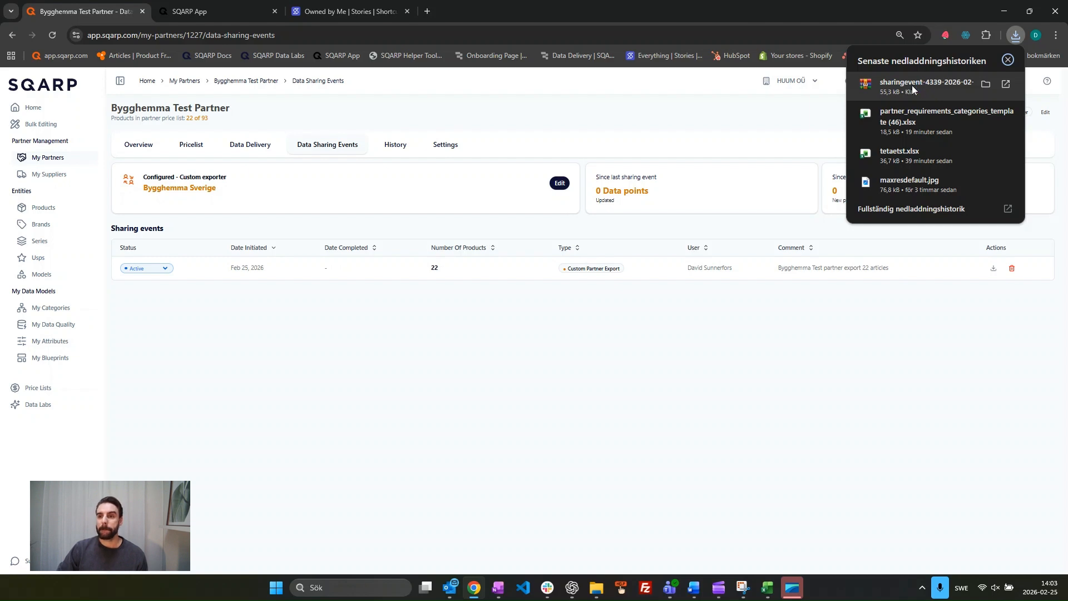
click(912, 85)
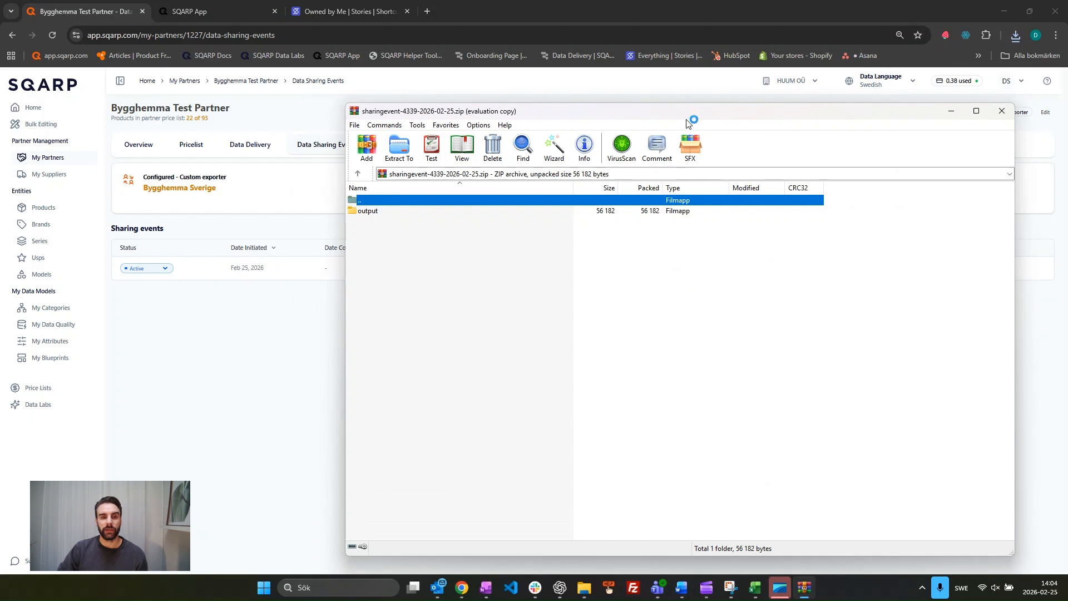
double_click(368, 211)
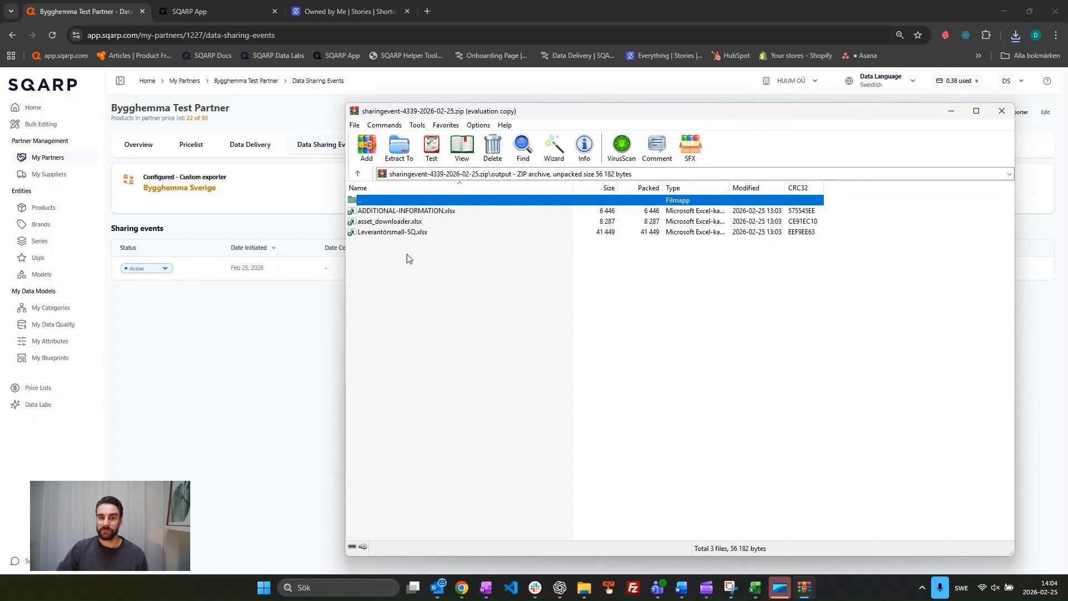
drag(408, 254, 367, 213)
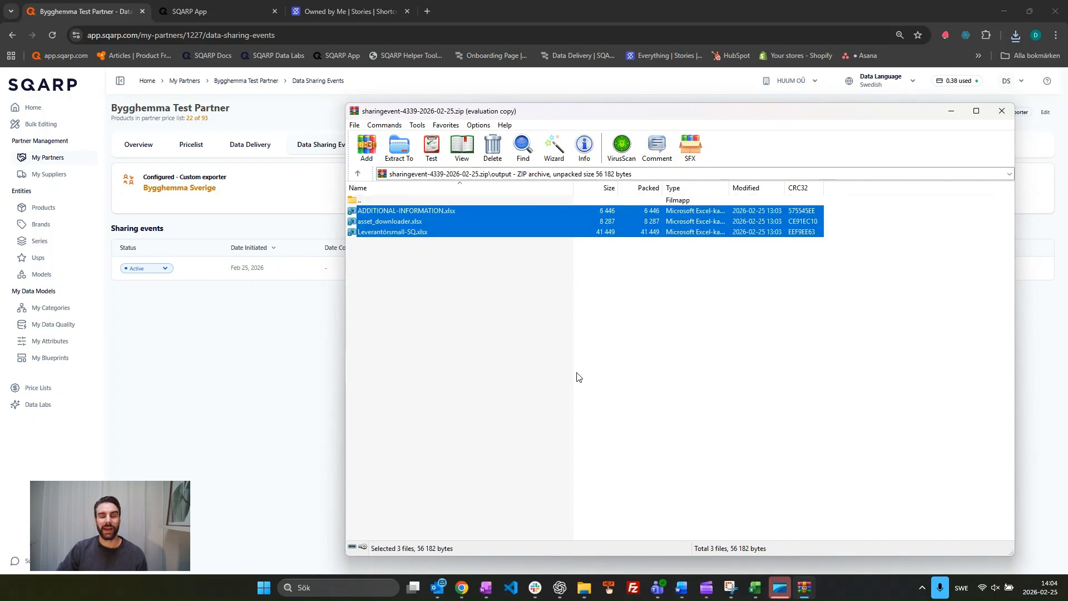
click(589, 341)
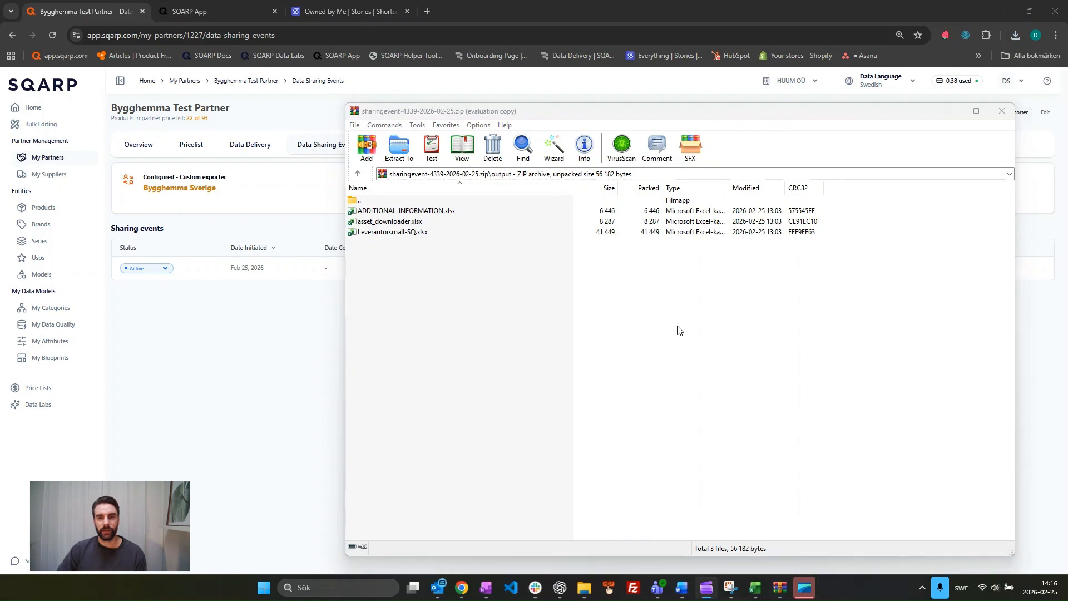